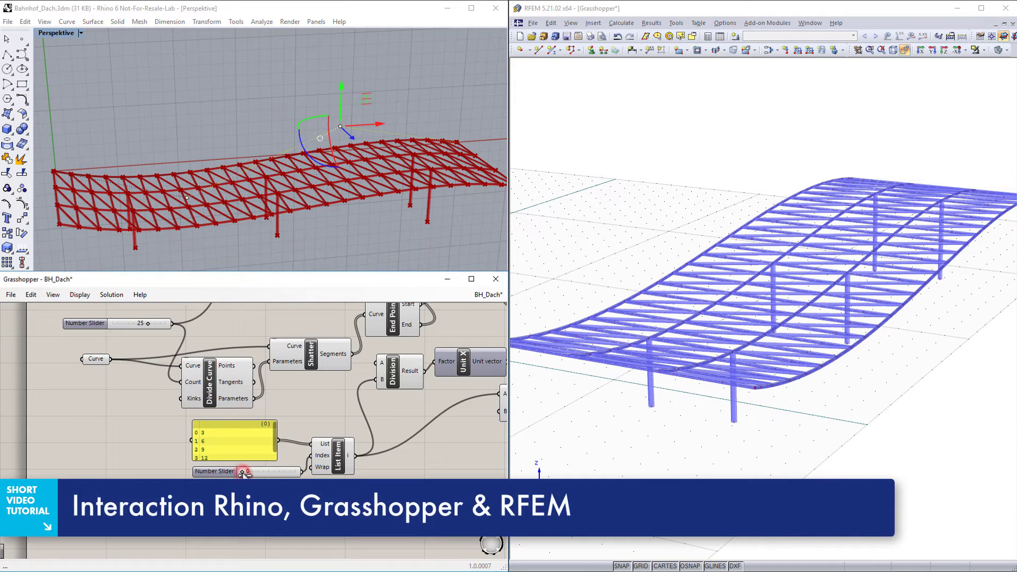
- Set the division index slider to 3 and raise a roof-curve control point so the roof turns wavy
{"action": "left_click_drag", "start_coordinate": [247, 473], "coordinate": [282, 474]}
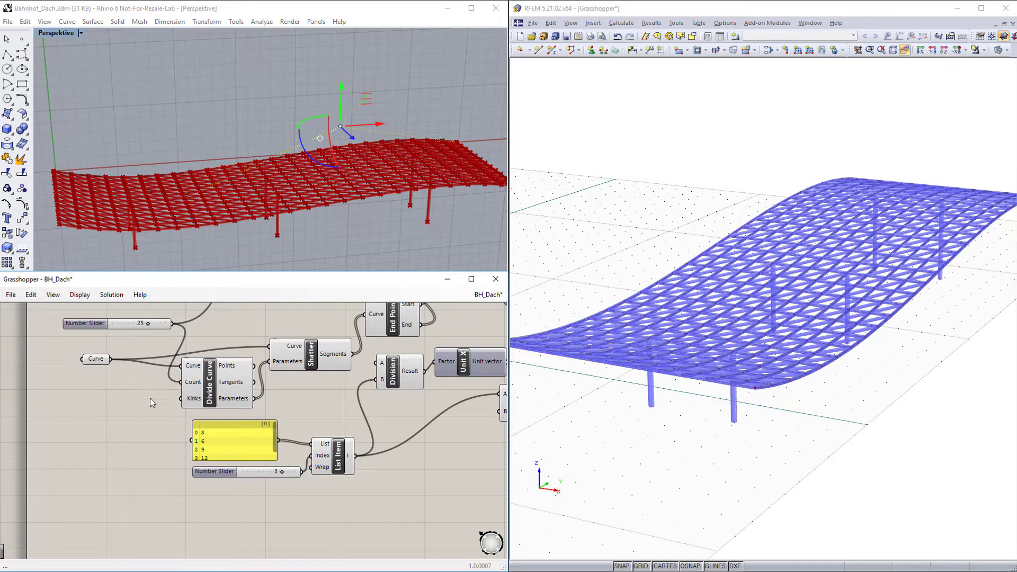
{"action": "left_click", "coordinate": [99, 361]}
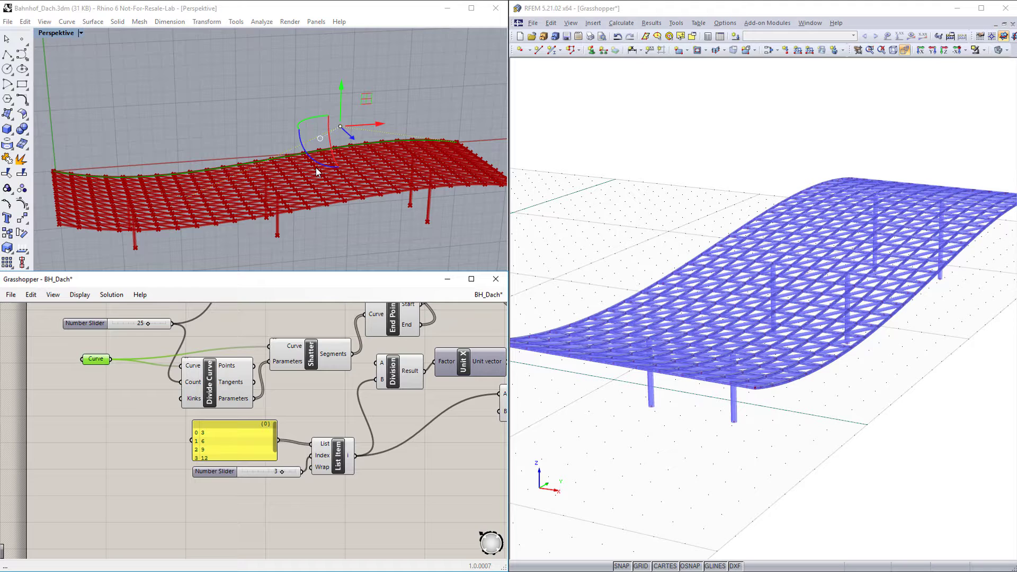
{"action": "left_click_drag", "start_coordinate": [341, 126], "coordinate": [329, 39]}
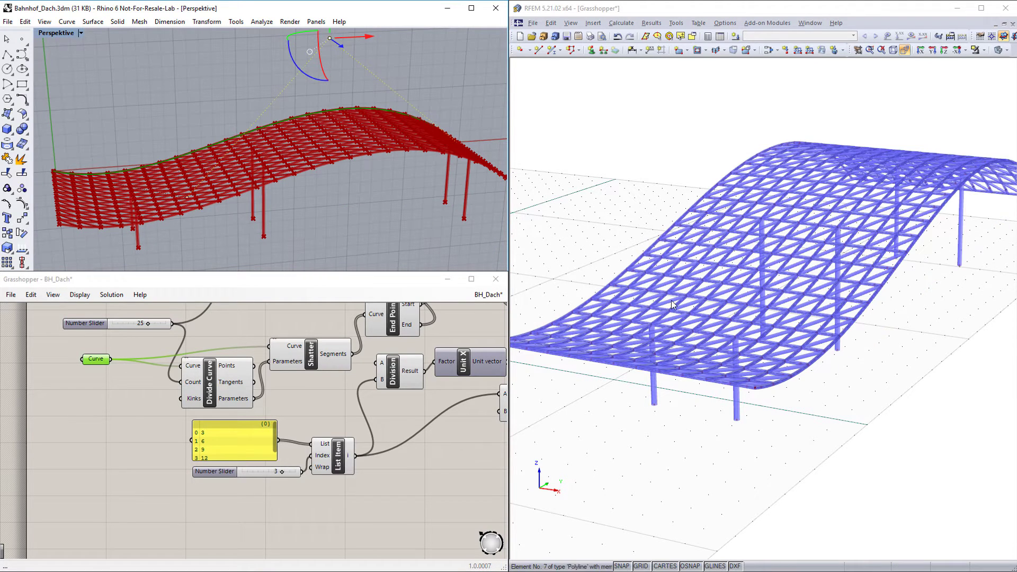
{"action": "middle_click_drag", "start_coordinate": [852, 361], "coordinate": [965, 463], "text": "ctrl"}
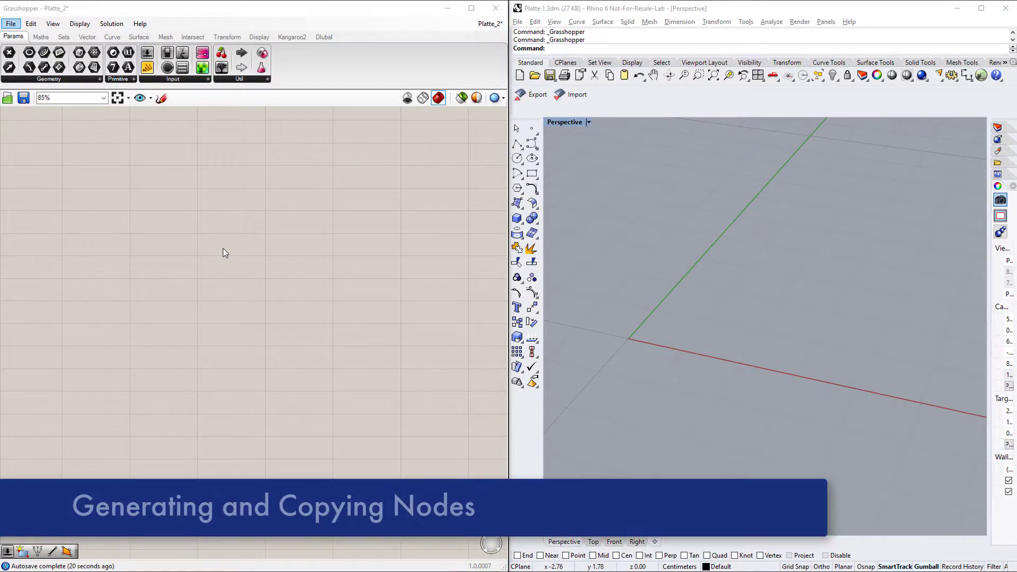
- Place a Construct Point component and copy it downward into a stack of four
{"action": "double_click", "coordinate": [224, 249]}
{"action": "type", "text": "co"}
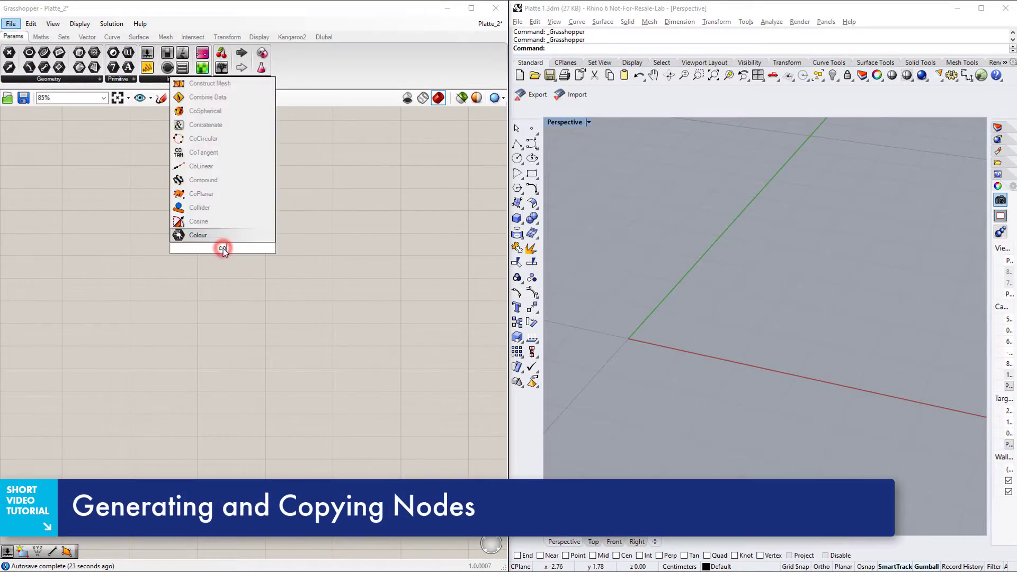
{"action": "type", "text": "nstruct point"}
{"action": "key", "text": "Return"}
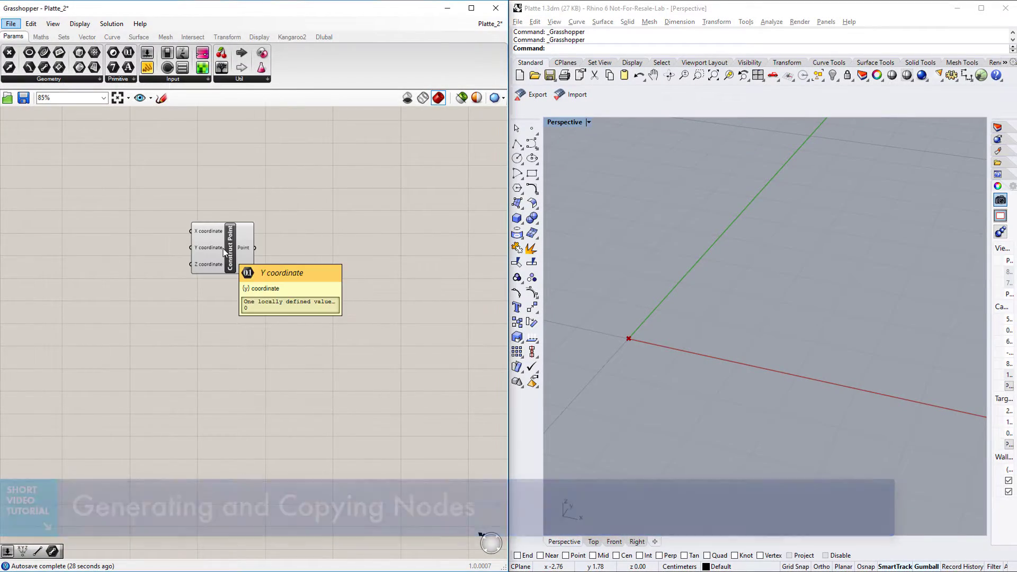
{"action": "left_click_drag", "start_coordinate": [218, 266], "coordinate": [203, 380], "text": "alt"}
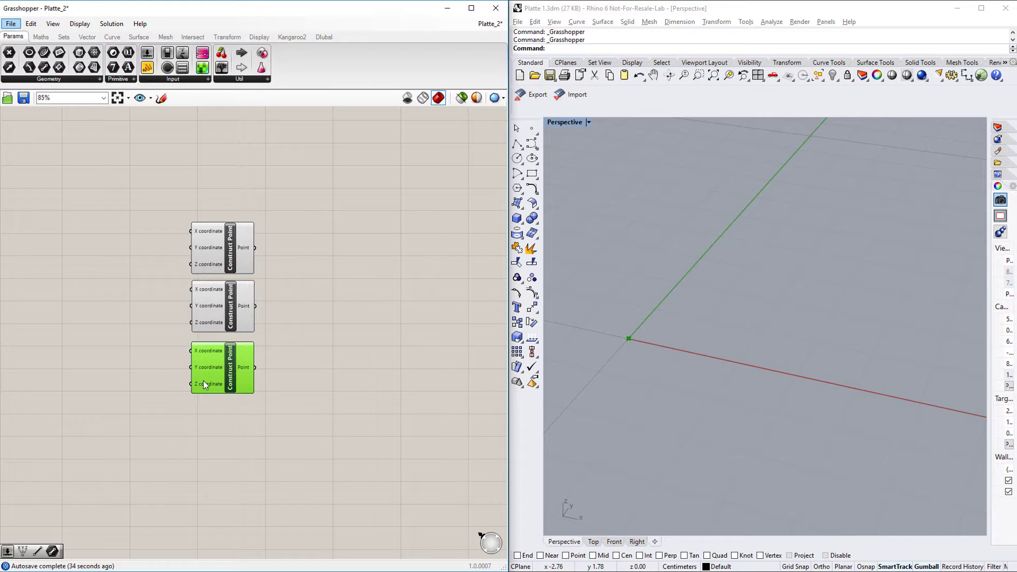
{"action": "left_click_drag", "start_coordinate": [207, 268], "coordinate": [206, 447], "text": "alt"}
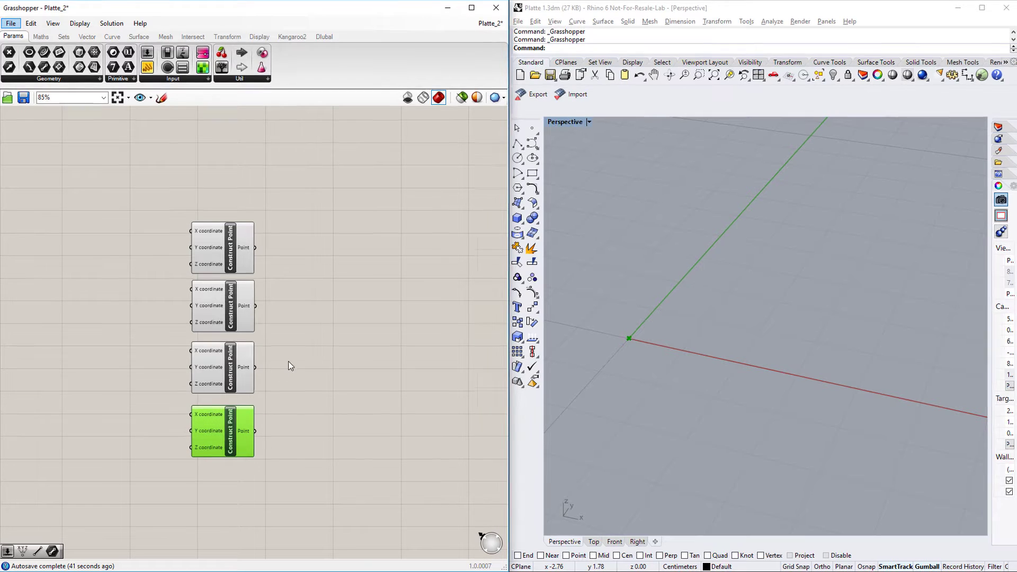
- Create a 0<10 number slider, wire it to the third and fourth points' Y inputs, and set it to 5
{"action": "left_click", "coordinate": [289, 363]}
{"action": "double_click", "coordinate": [93, 302]}
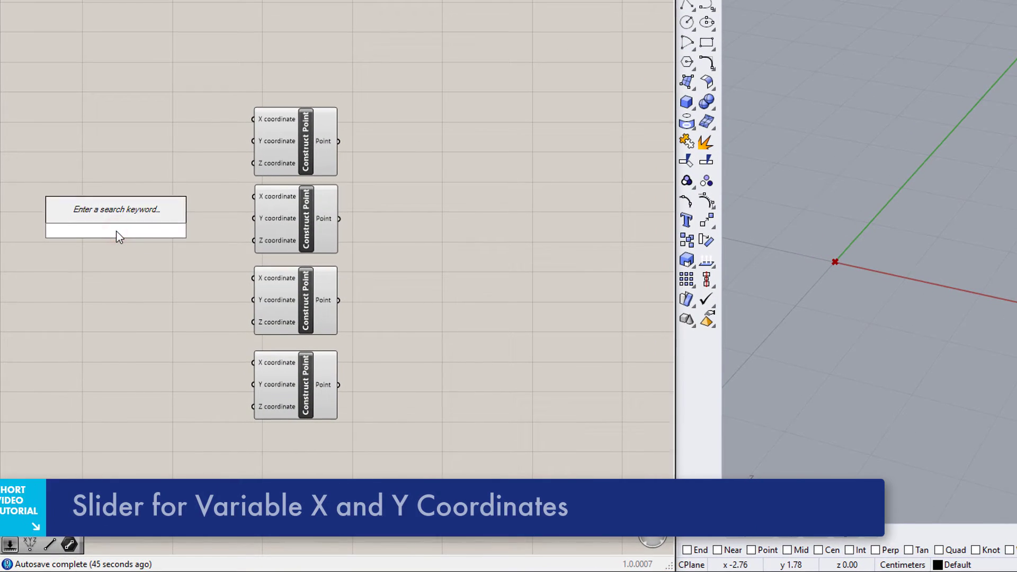
{"action": "type", "text": "0<10"}
{"action": "key", "text": "Return"}
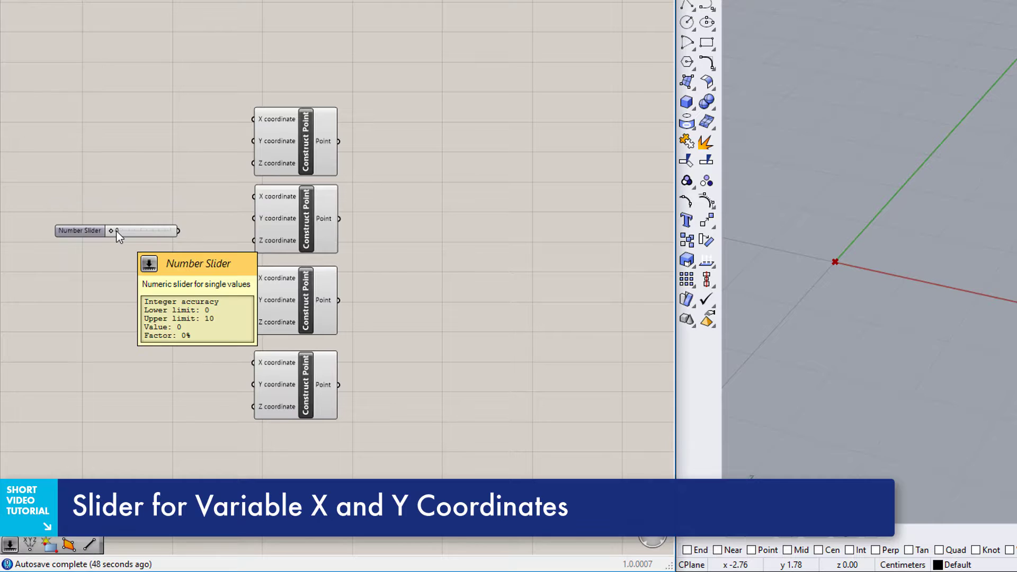
{"action": "left_click_drag", "start_coordinate": [119, 229], "coordinate": [238, 219]}
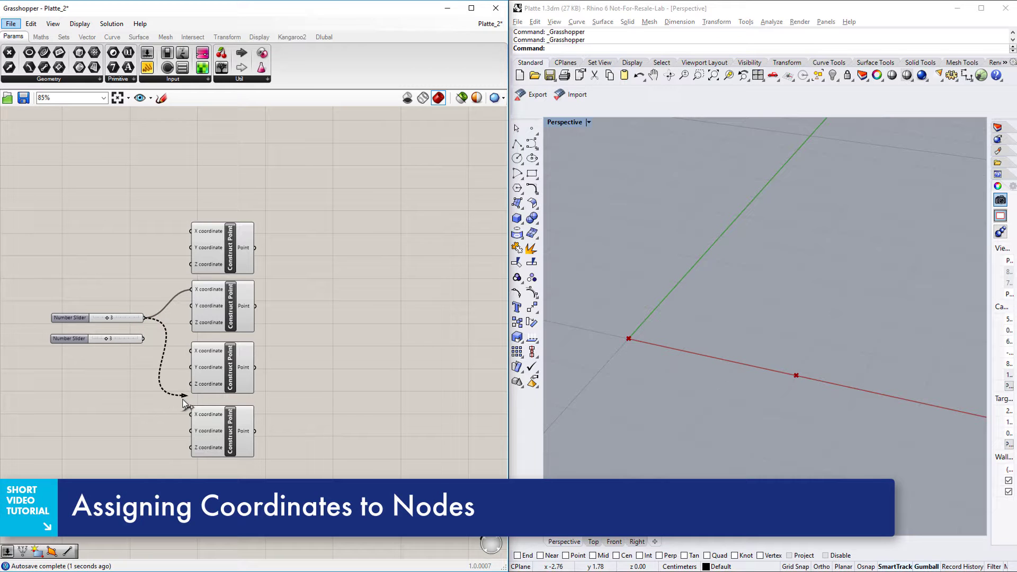
{"action": "left_click_drag", "start_coordinate": [143, 338], "coordinate": [190, 367]}
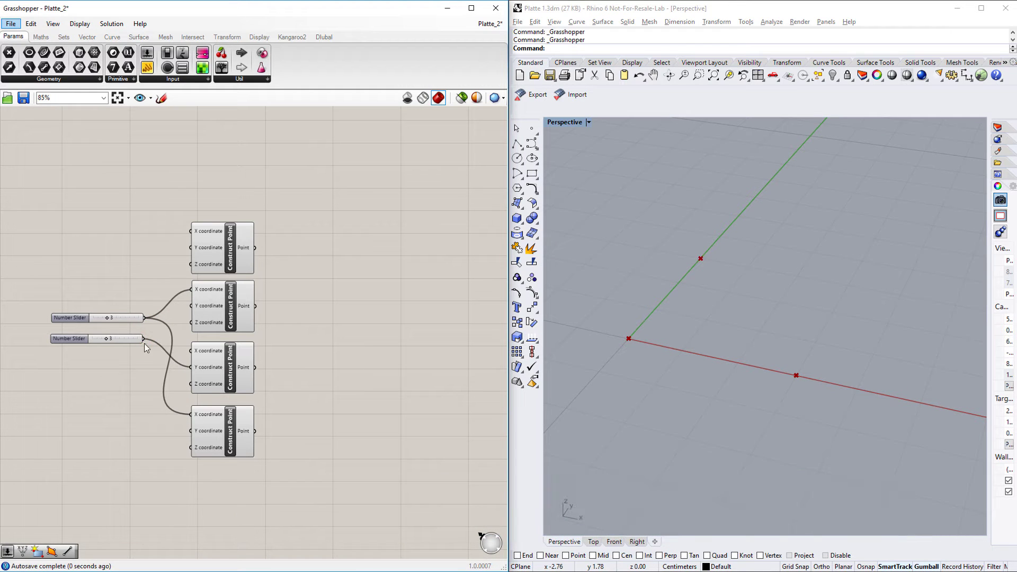
{"action": "left_click_drag", "start_coordinate": [180, 418], "coordinate": [186, 431]}
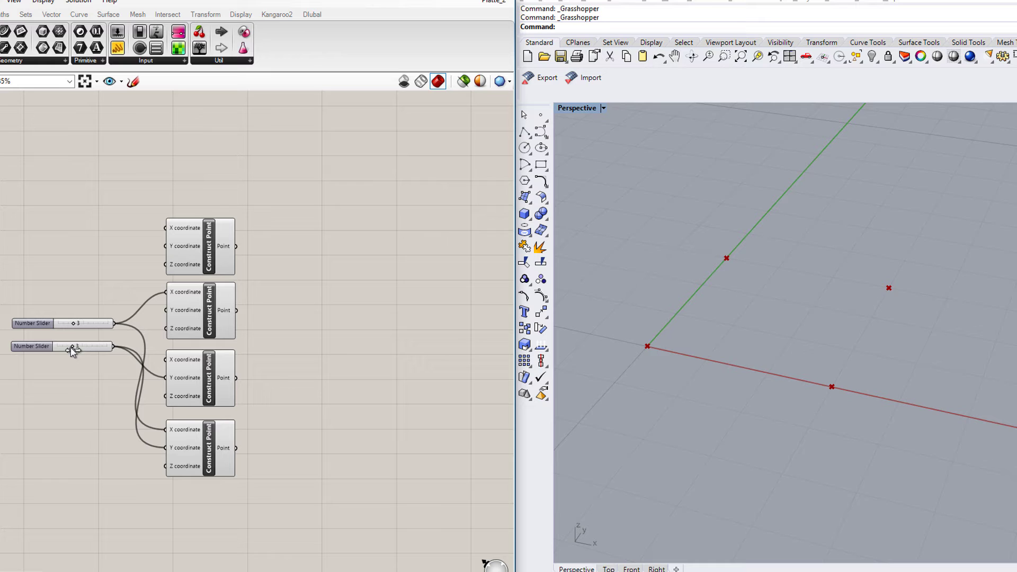
{"action": "left_click_drag", "start_coordinate": [74, 348], "coordinate": [80, 349]}
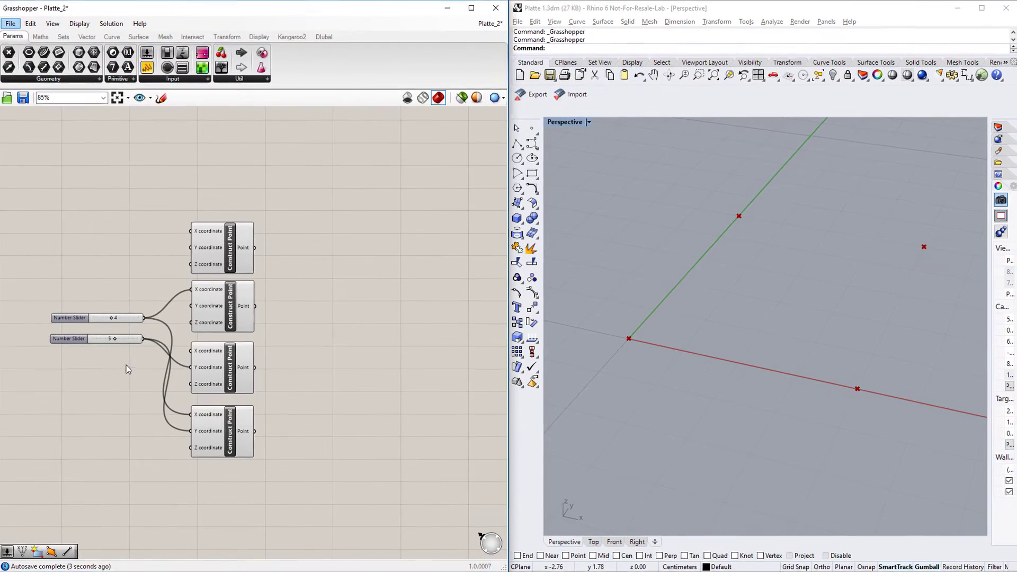
- Place a Line component and copy it into a stack of Line components
{"action": "double_click", "coordinate": [382, 207]}
{"action": "type", "text": "Line"}
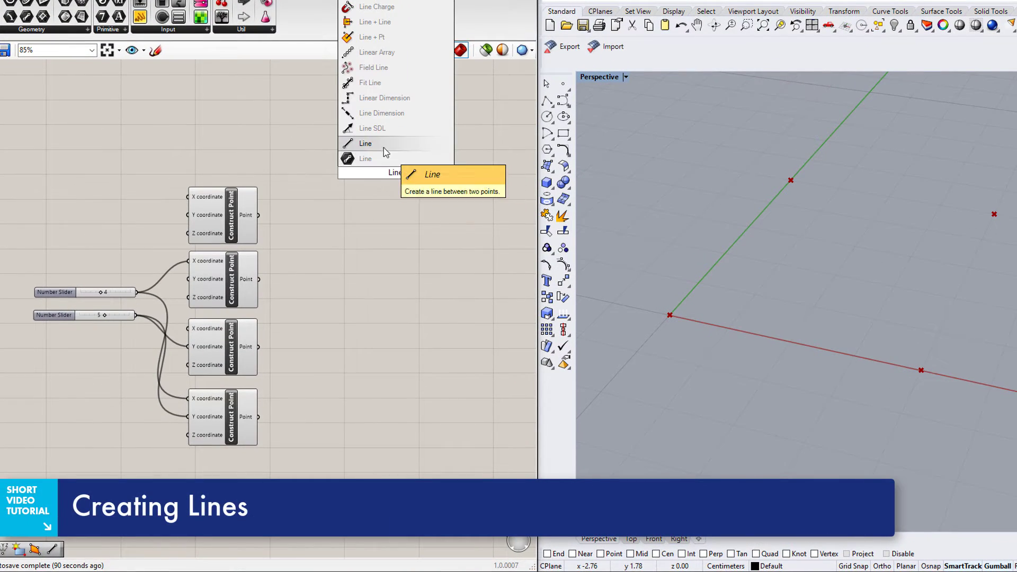
{"action": "left_click", "coordinate": [385, 152]}
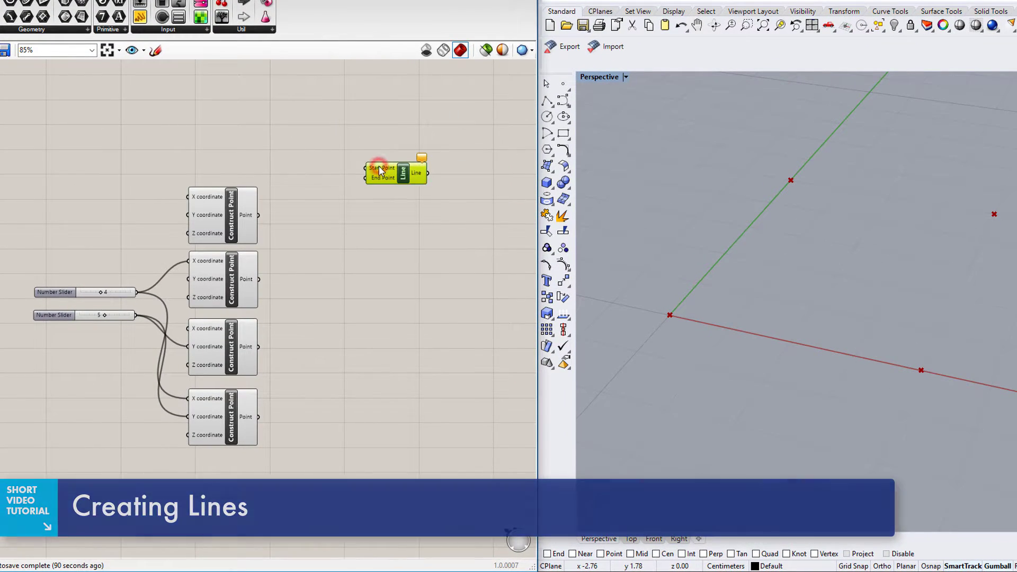
{"action": "left_click", "coordinate": [380, 208]}
{"action": "left_click", "coordinate": [385, 173]}
{"action": "left_click_drag", "start_coordinate": [385, 173], "coordinate": [384, 233], "text": "alt"}
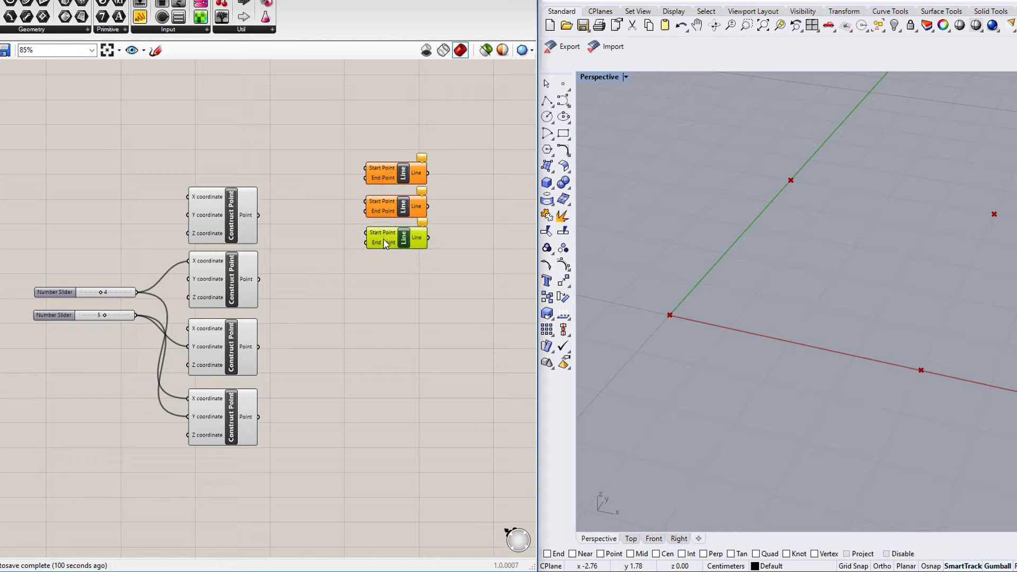
{"action": "left_click_drag", "start_coordinate": [376, 178], "coordinate": [382, 273], "text": "alt"}
- Wire each Line's start and end to consecutive corner points, closing the rectangle
{"action": "left_click_drag", "start_coordinate": [365, 168], "coordinate": [259, 215]}
{"action": "left_click_drag", "start_coordinate": [365, 178], "coordinate": [329, 218]}
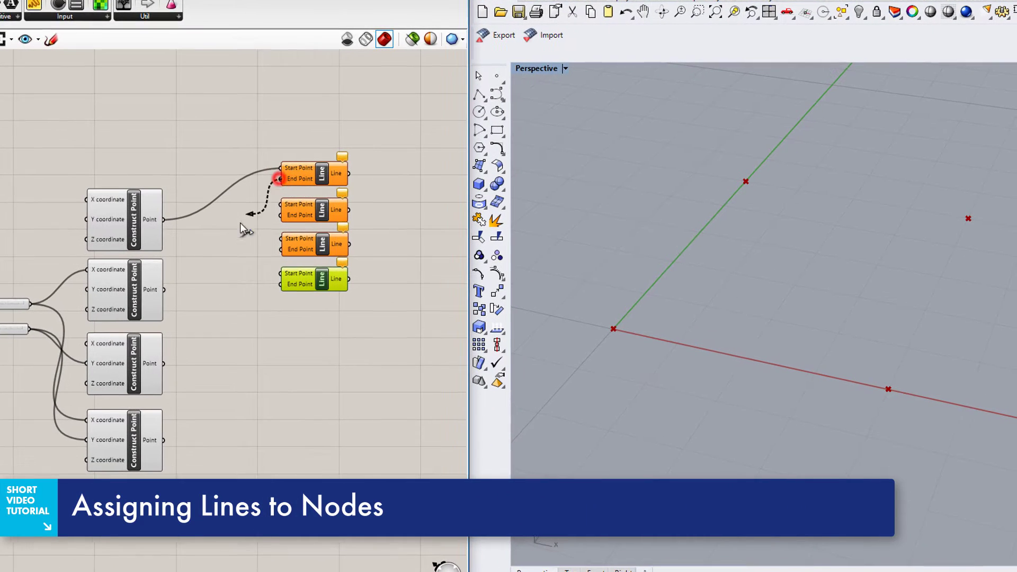
{"action": "left_click_drag", "start_coordinate": [240, 222], "coordinate": [166, 290]}
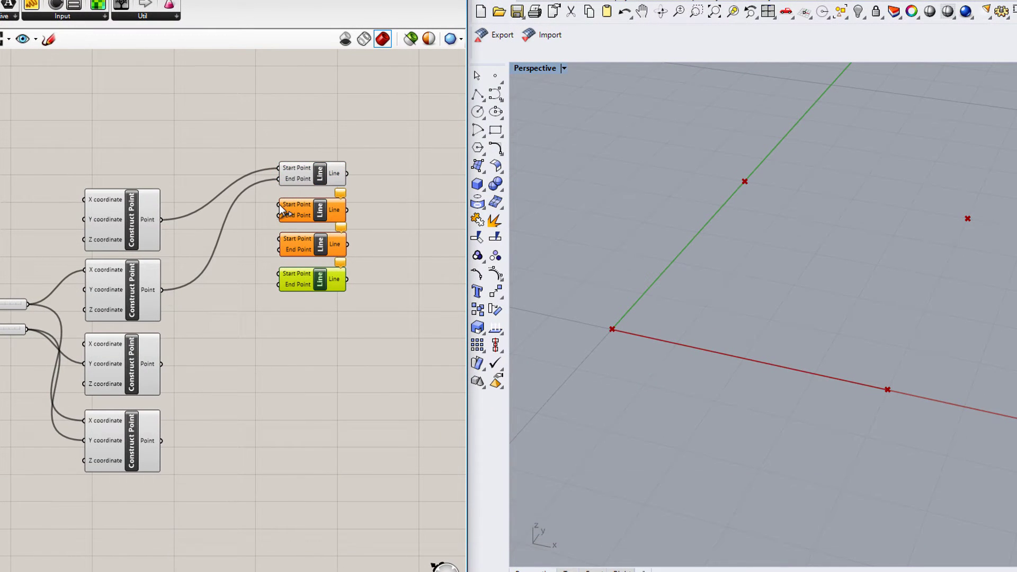
{"action": "left_click_drag", "start_coordinate": [278, 215], "coordinate": [257, 244]}
{"action": "left_click_drag", "start_coordinate": [168, 356], "coordinate": [166, 360]}
{"action": "left_click_drag", "start_coordinate": [279, 239], "coordinate": [161, 441]}
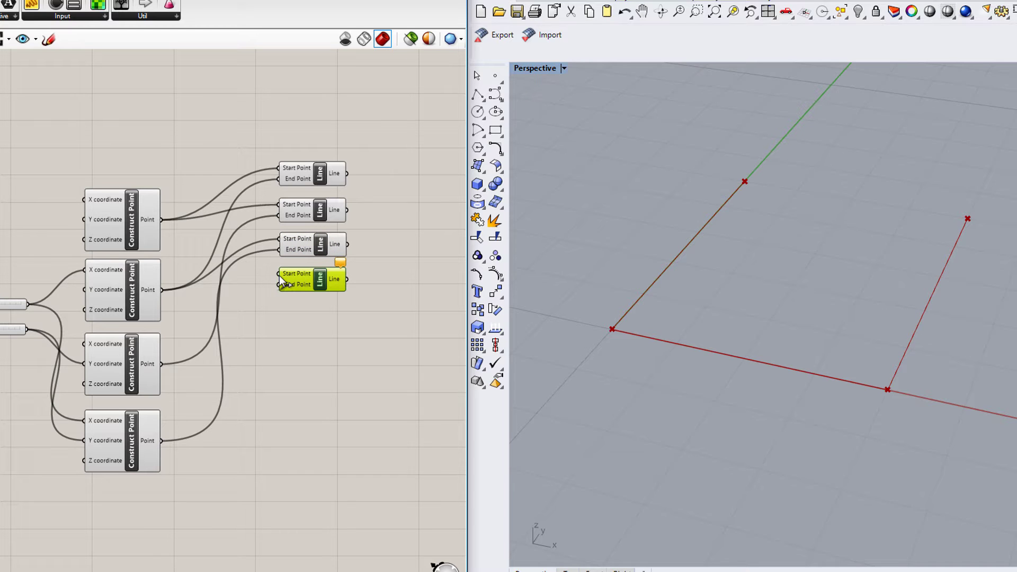
{"action": "left_click_drag", "start_coordinate": [278, 274], "coordinate": [167, 366]}
{"action": "left_click_drag", "start_coordinate": [279, 285], "coordinate": [161, 441]}
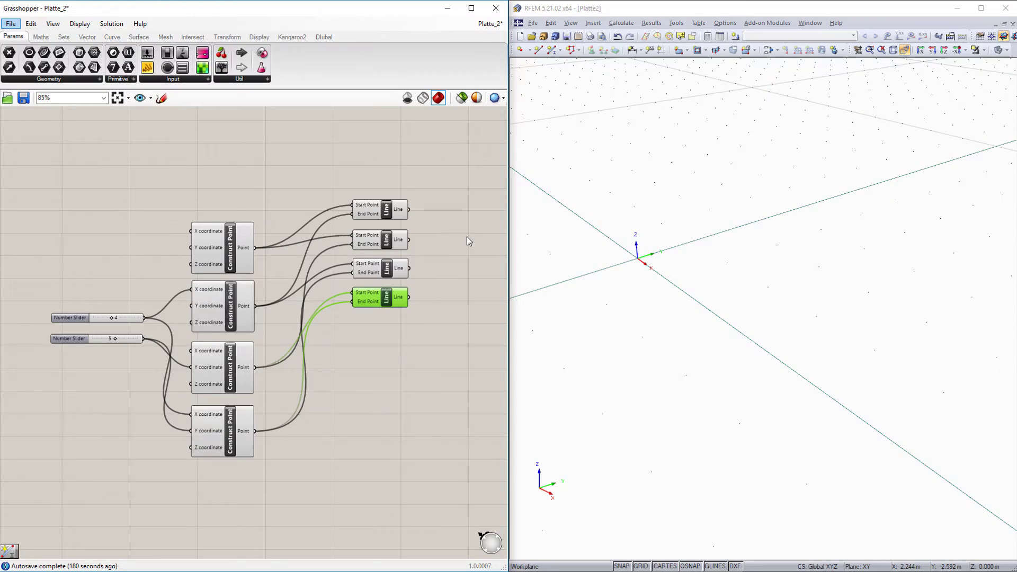
- Place an RFEM 5 Member Component from the Dlubal tab and wire the Line outputs into its Geometry input
{"action": "left_click", "coordinate": [466, 237]}
{"action": "right_click_drag", "start_coordinate": [467, 236], "coordinate": [269, 254]}
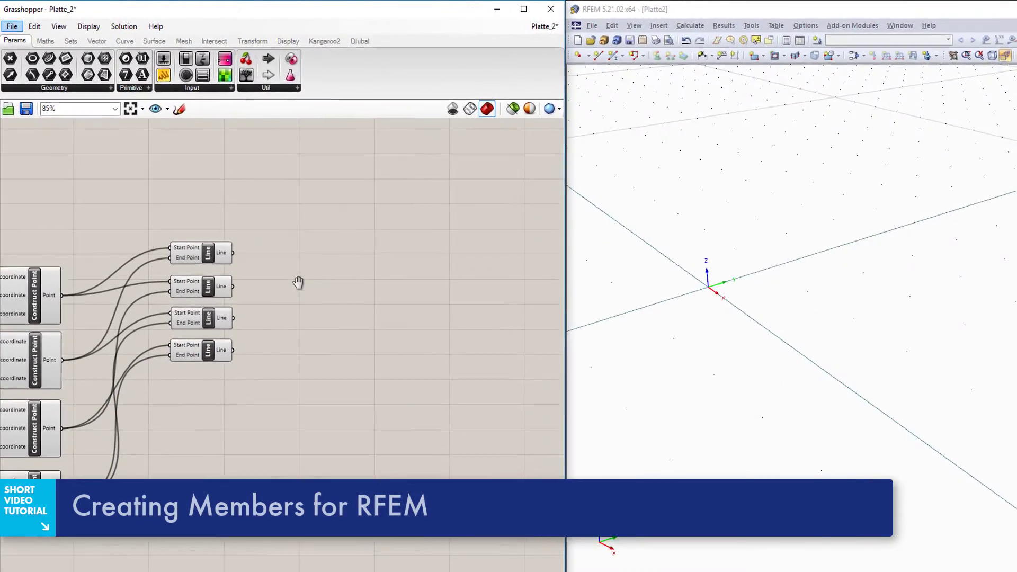
{"action": "left_click", "coordinate": [354, 43]}
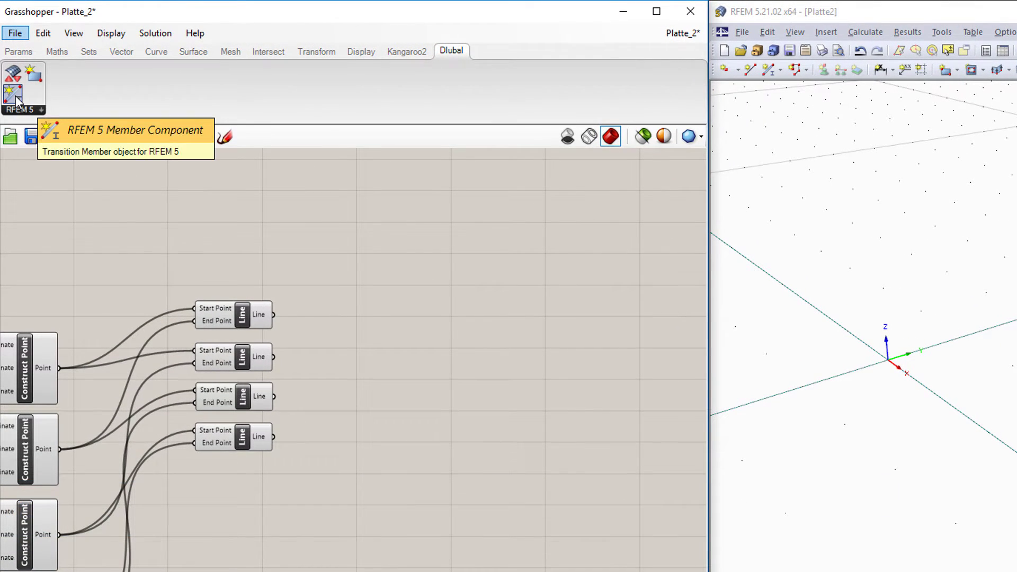
{"action": "left_click", "coordinate": [17, 100]}
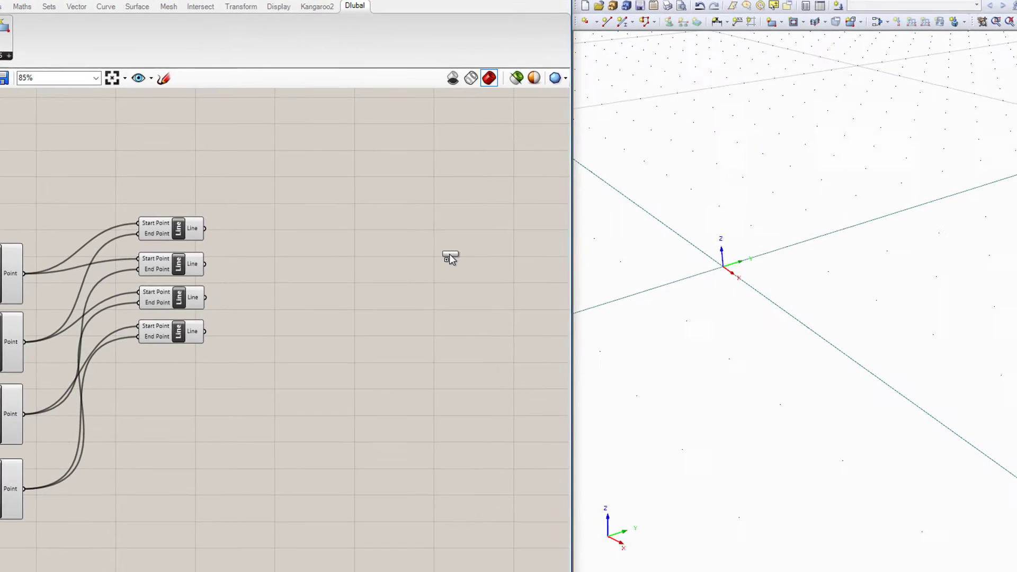
{"action": "left_click", "coordinate": [449, 258]}
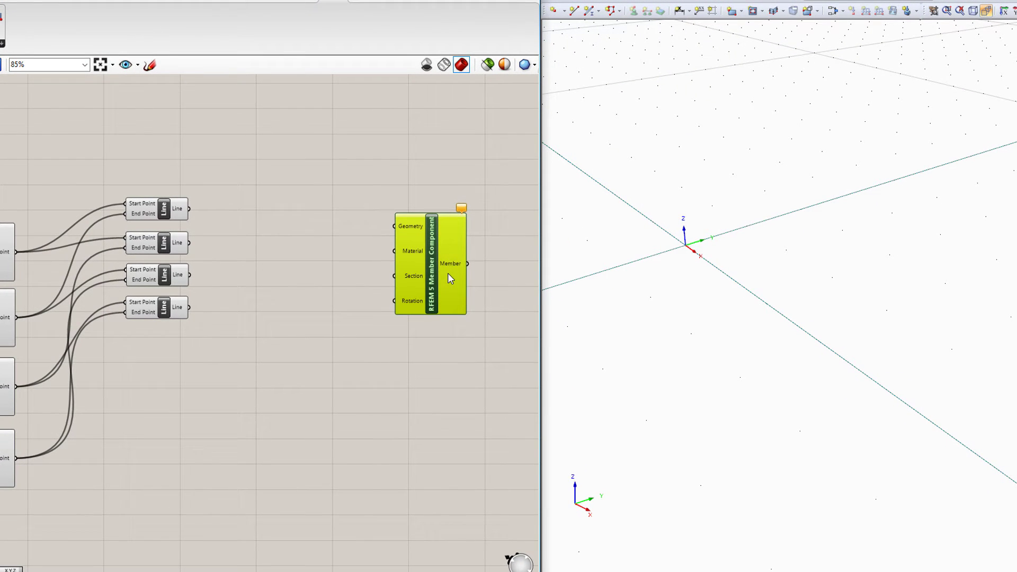
{"action": "left_click_drag", "start_coordinate": [192, 208], "coordinate": [396, 232]}
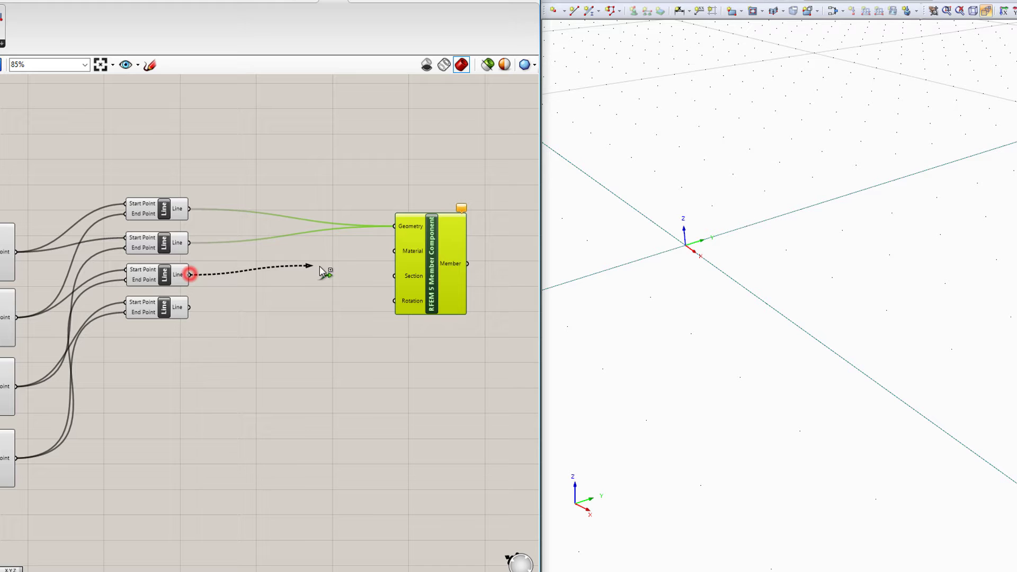
{"action": "left_click_drag", "start_coordinate": [319, 266], "coordinate": [389, 240]}
{"action": "left_click_drag", "start_coordinate": [190, 307], "coordinate": [372, 251]}
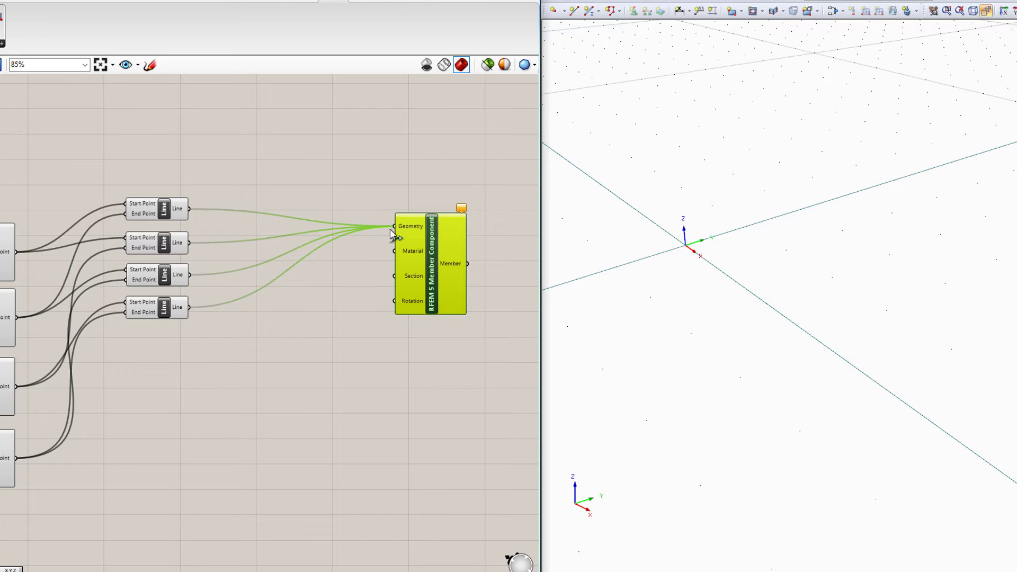
- Add a Panel reading Steel S355
{"action": "double_click", "coordinate": [265, 333]}
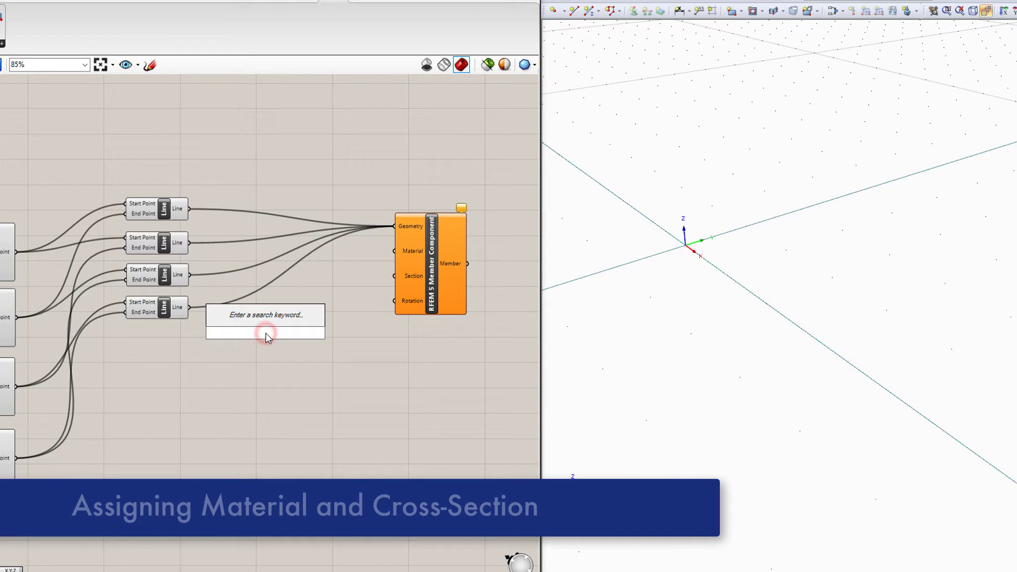
{"action": "type", "text": "Panel"}
{"action": "key", "text": "Return"}
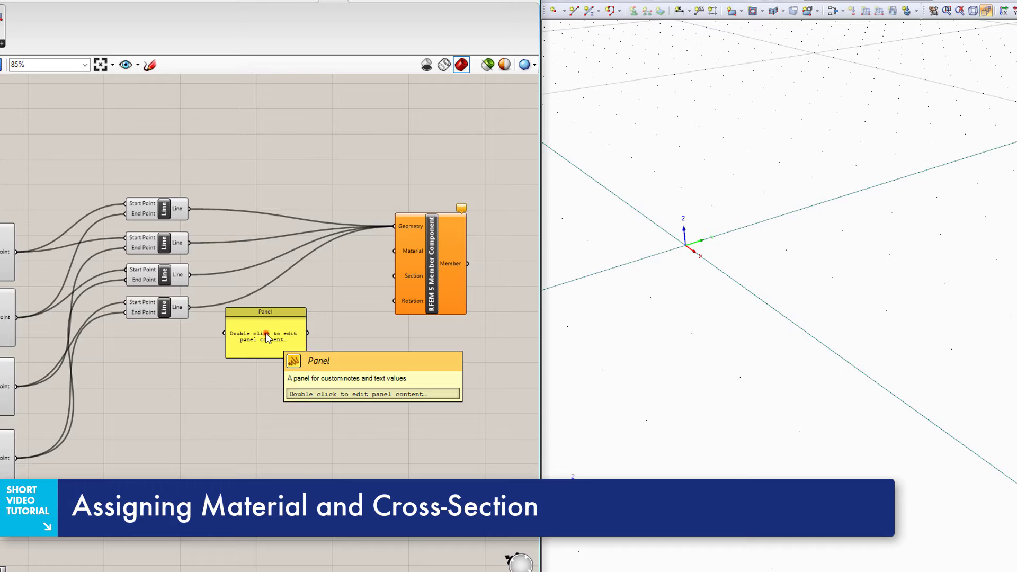
{"action": "double_click", "coordinate": [266, 333]}
{"action": "type", "text": "Steel S355"}
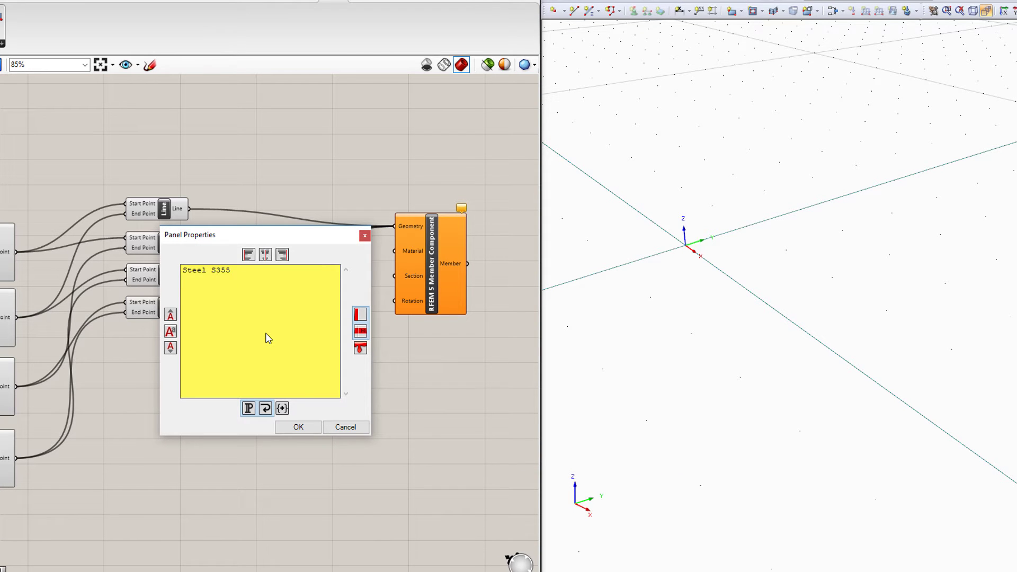
{"action": "left_click", "coordinate": [306, 427]}
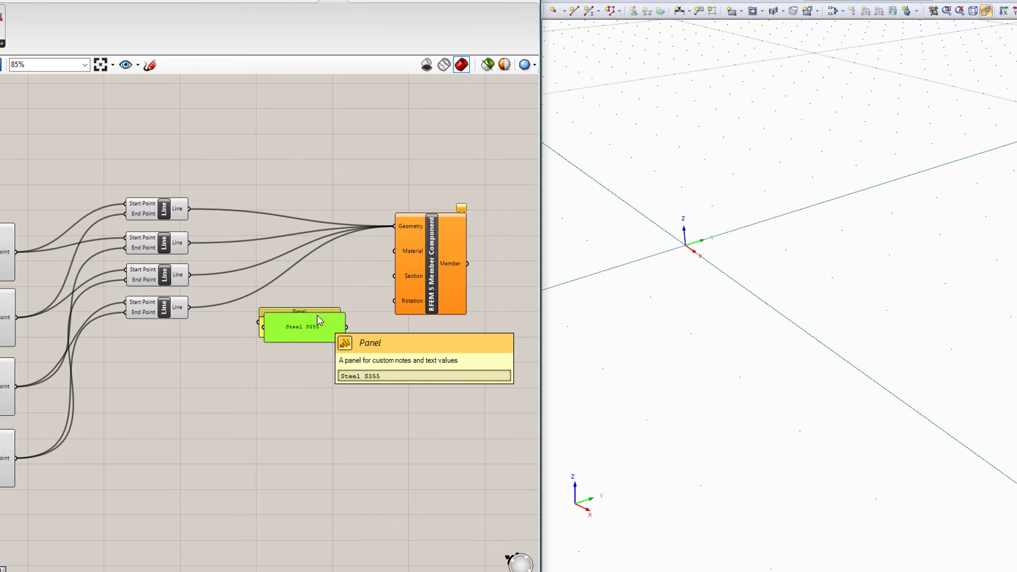
- Copy the panel, change it to IPE 300, and wire it into the member's Section input
{"action": "left_click_drag", "start_coordinate": [317, 315], "coordinate": [305, 362], "text": "alt"}
{"action": "double_click", "coordinate": [306, 362]}
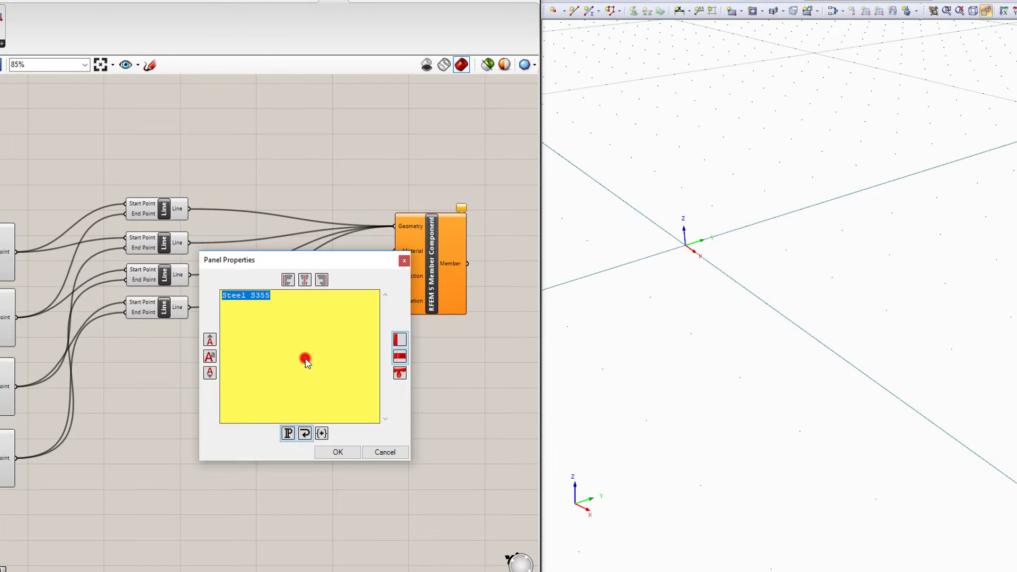
{"action": "left_click", "coordinate": [339, 452]}
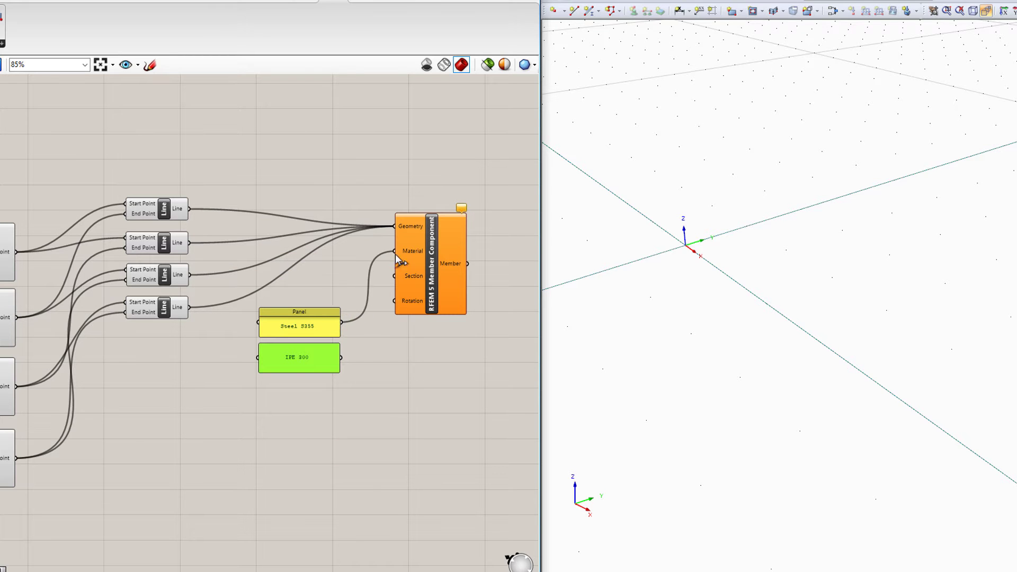
{"action": "left_click_drag", "start_coordinate": [393, 281], "coordinate": [395, 284]}
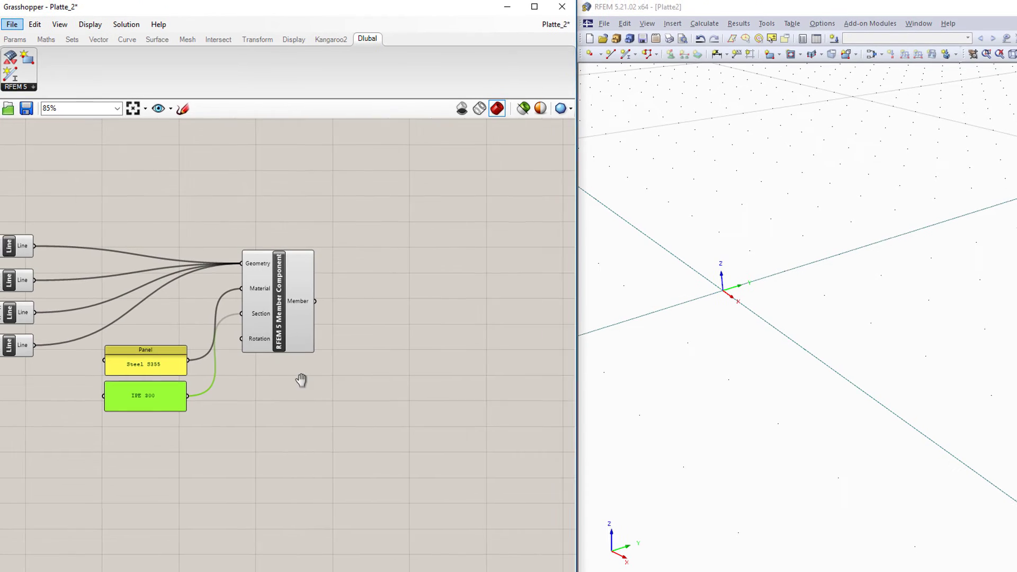
{"action": "right_click_drag", "start_coordinate": [300, 380], "coordinate": [289, 379]}
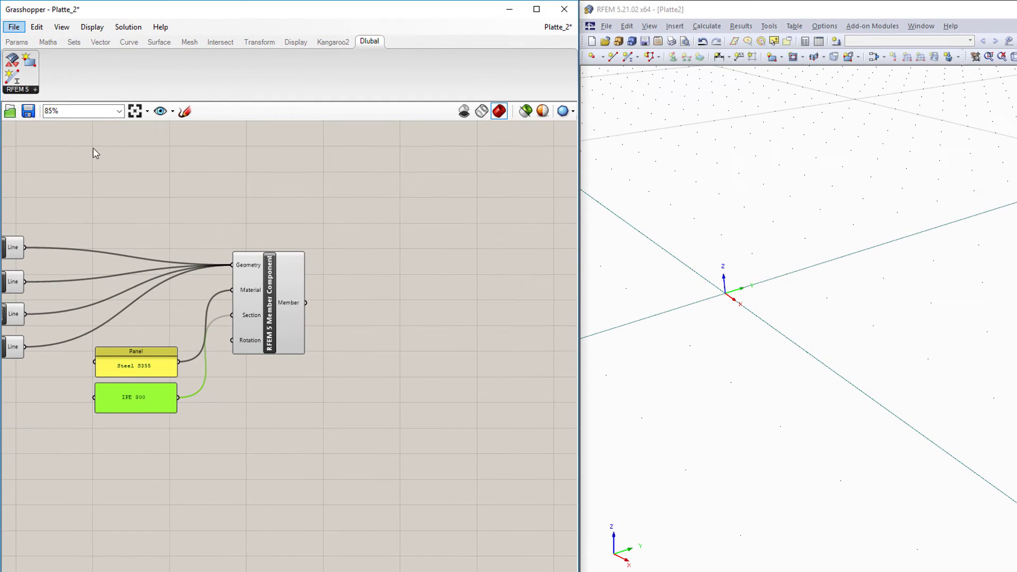
- Feed the members into a new RFEM 5 COM Component, then test the second dimension slider and return it to 4
{"action": "left_click_drag", "start_coordinate": [14, 65], "coordinate": [470, 454]}
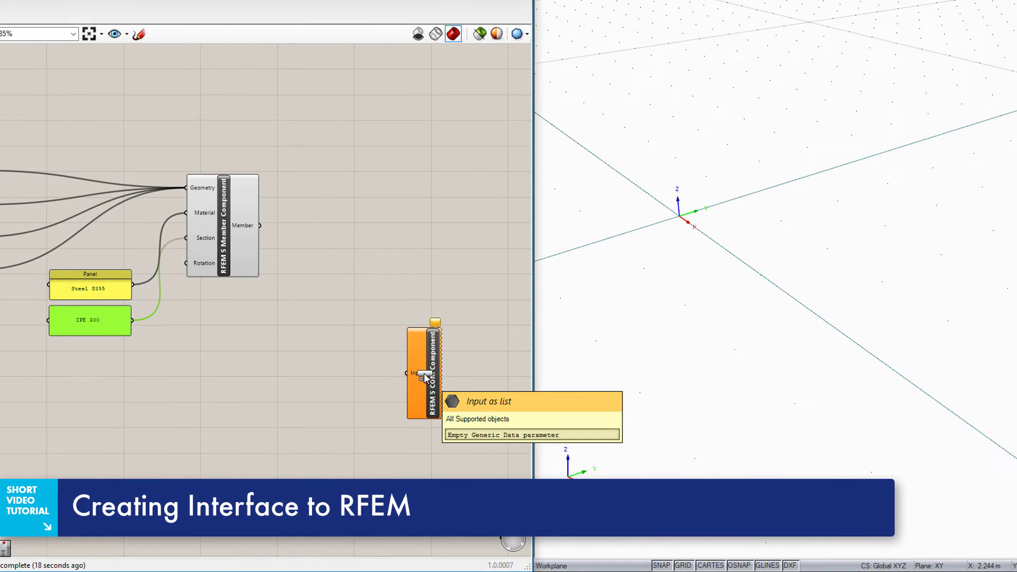
{"action": "left_click_drag", "start_coordinate": [261, 227], "coordinate": [402, 374]}
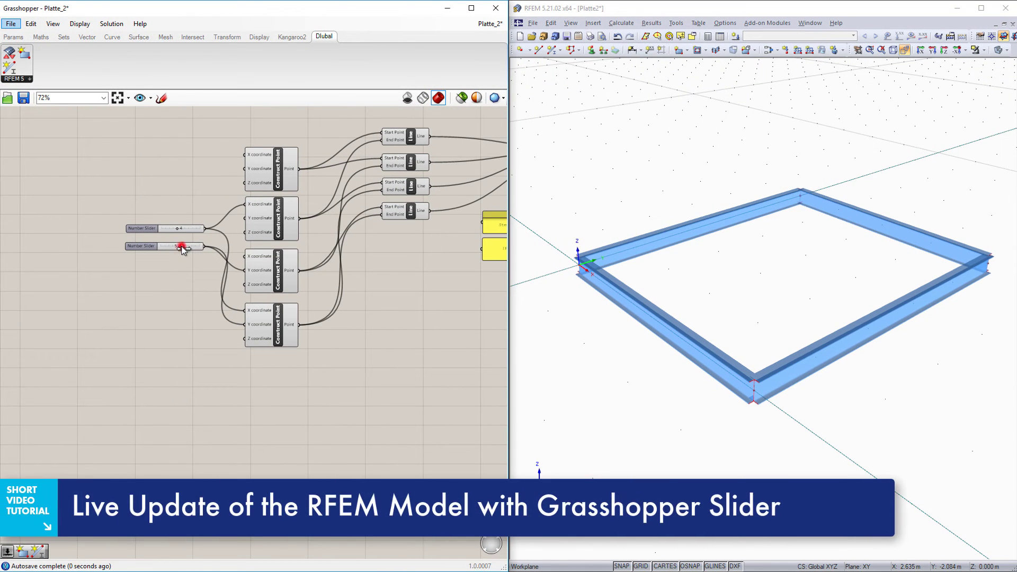
{"action": "mouse_move", "coordinate": [180, 246]}
{"action": "left_mouse_down"}
{"action": "mouse_move", "coordinate": [193, 249]}
{"action": "mouse_move", "coordinate": [168, 231]}
{"action": "mouse_move", "coordinate": [182, 231]}
{"action": "left_mouse_up"}
{"action": "left_click", "coordinate": [179, 230]}
{"action": "right_click_drag", "start_coordinate": [425, 371], "coordinate": [160, 415]}
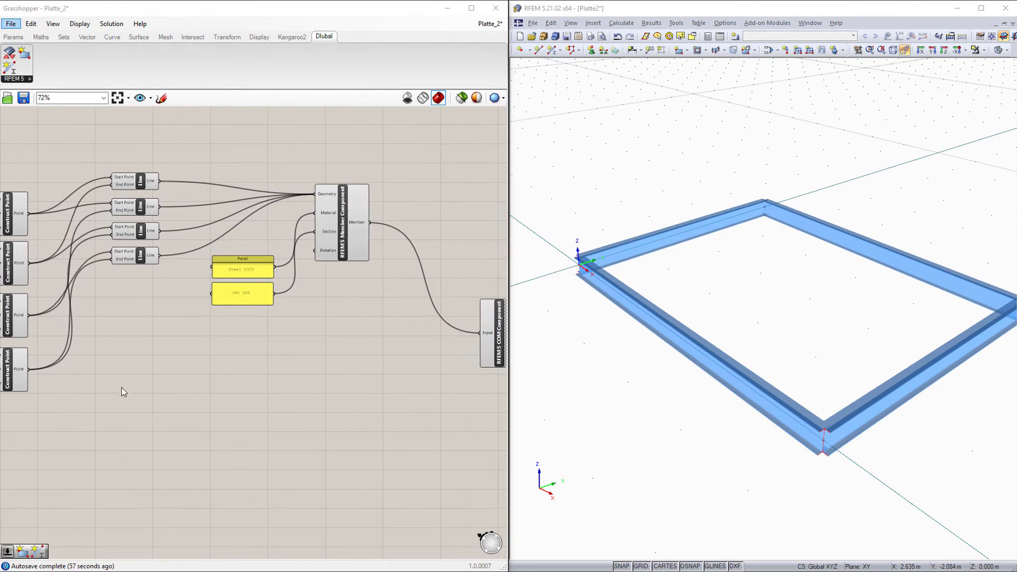
- Add a 4Point Surface and connect the corner points to its Corner inputs
{"action": "left_click", "coordinate": [138, 37]}
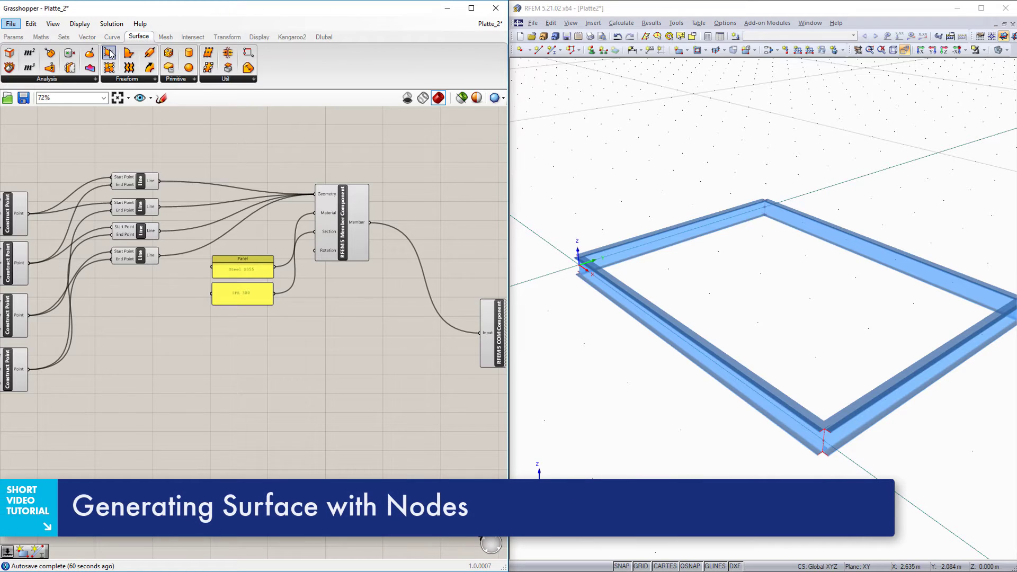
{"action": "left_click_drag", "start_coordinate": [109, 53], "coordinate": [213, 396]}
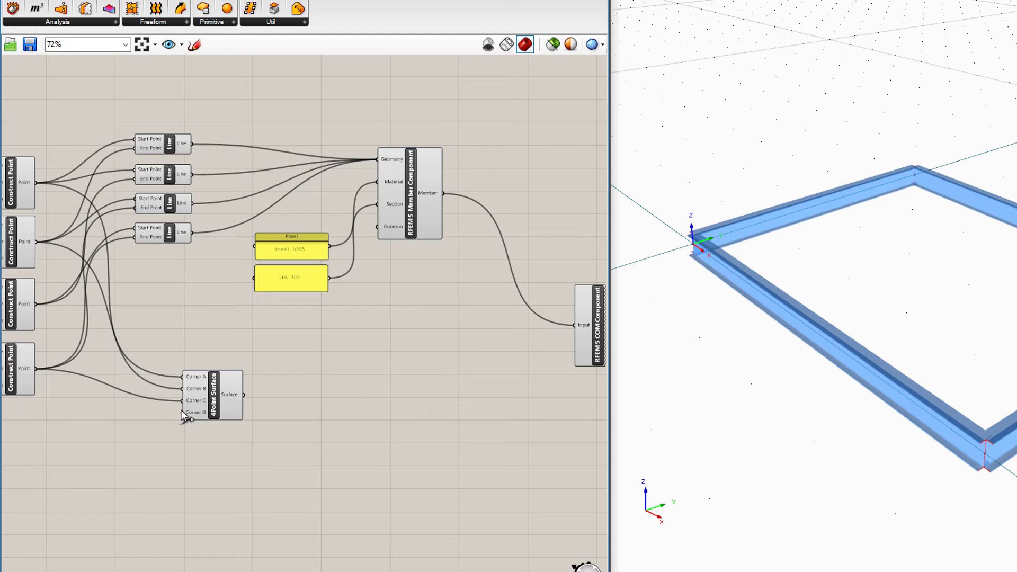
{"action": "left_click_drag", "start_coordinate": [41, 317], "coordinate": [37, 306]}
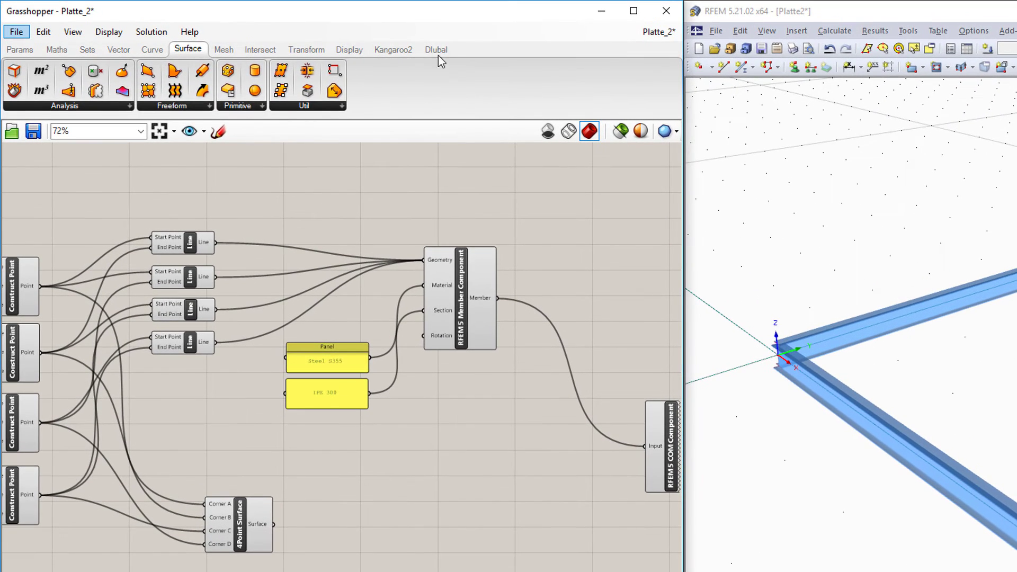
- Place an RFEM5 Surface Component from the Dlubal tab
{"action": "left_click", "coordinate": [437, 52]}
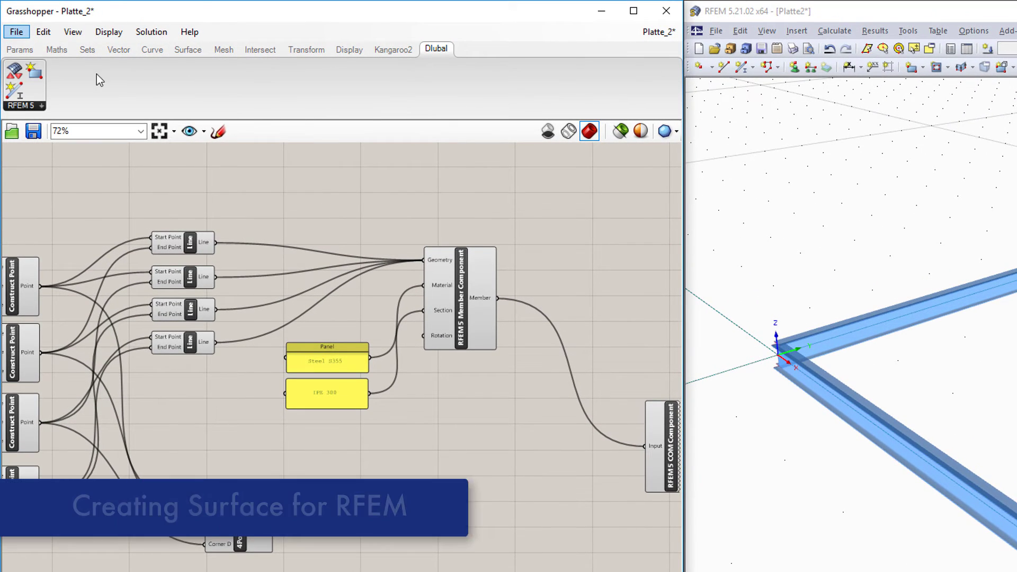
{"action": "left_click_drag", "start_coordinate": [18, 50], "coordinate": [409, 564]}
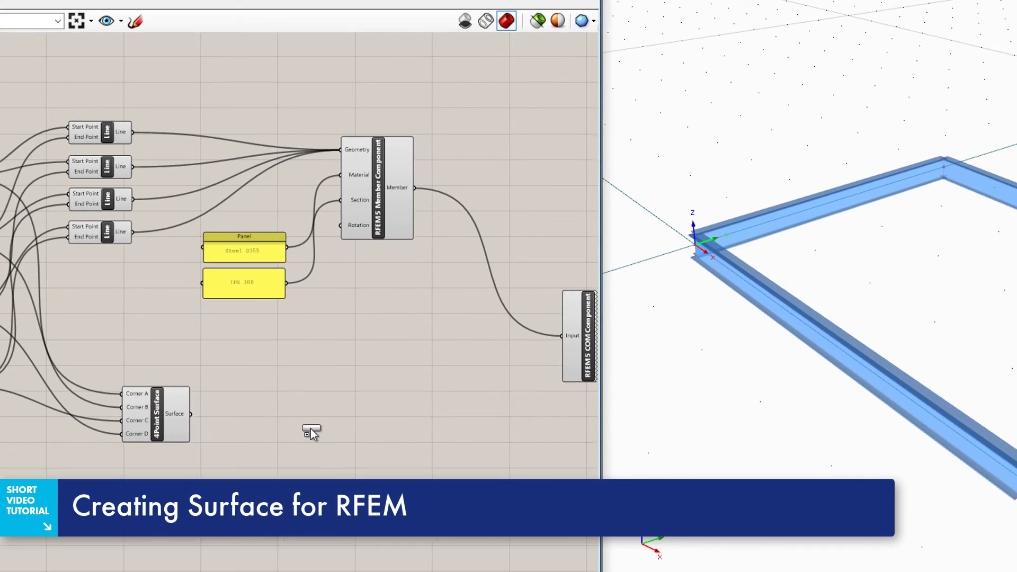
{"action": "left_click_drag", "start_coordinate": [288, 403], "coordinate": [498, 252]}
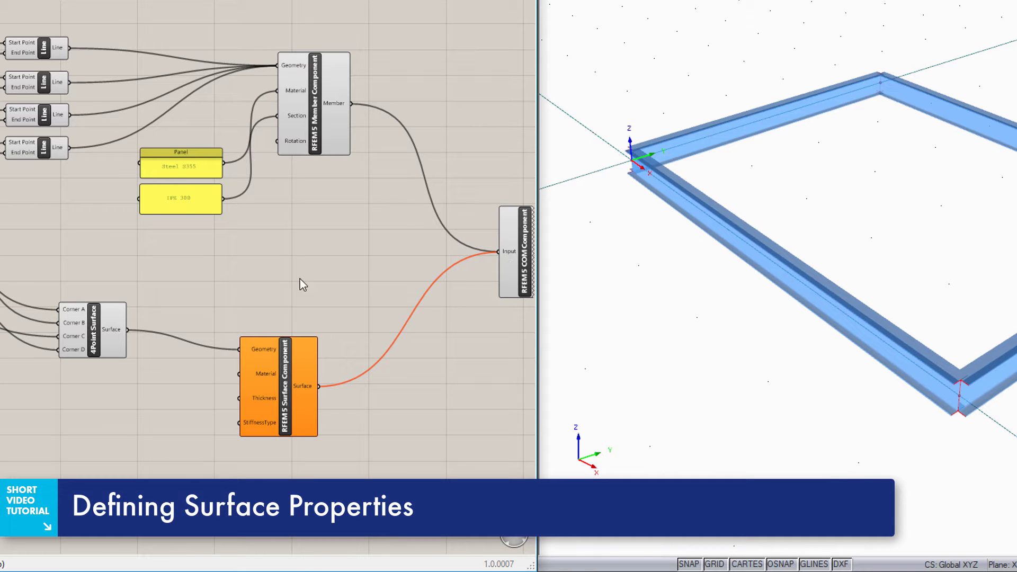
- Copy the two panels and retype them as Concrete C25/30 and Standard beside the surface component
{"action": "left_click_drag", "start_coordinate": [135, 142], "coordinate": [190, 452]}
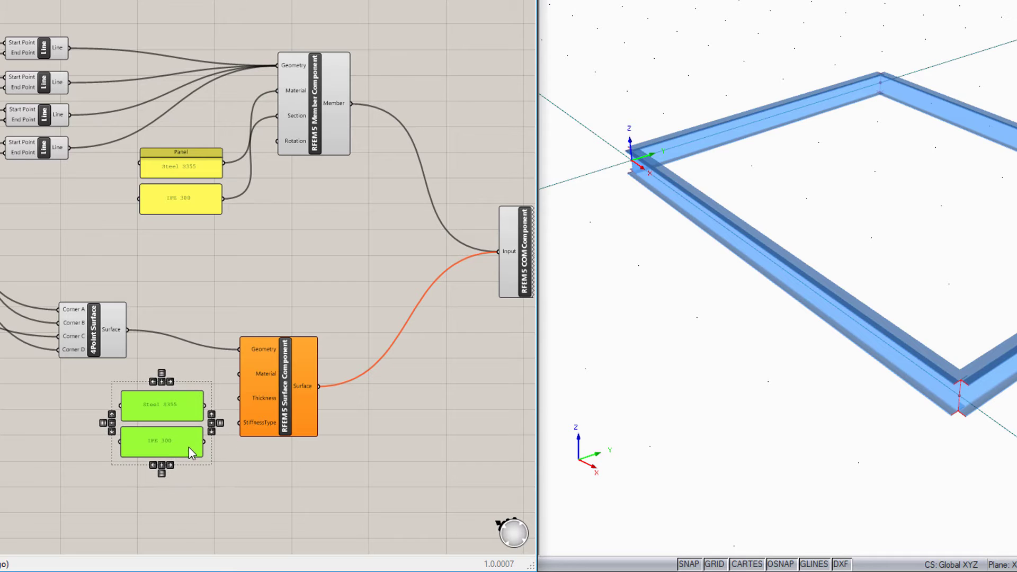
{"action": "left_click", "coordinate": [189, 368]}
{"action": "double_click", "coordinate": [167, 402]}
{"action": "type", "text": "Conc"}
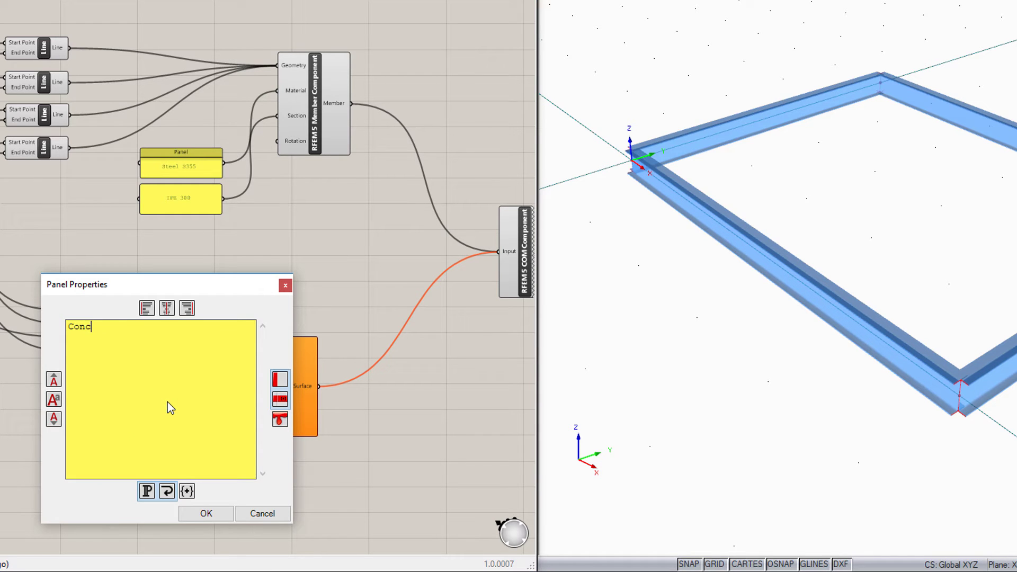
{"action": "type", "text": "rete C25/30"}
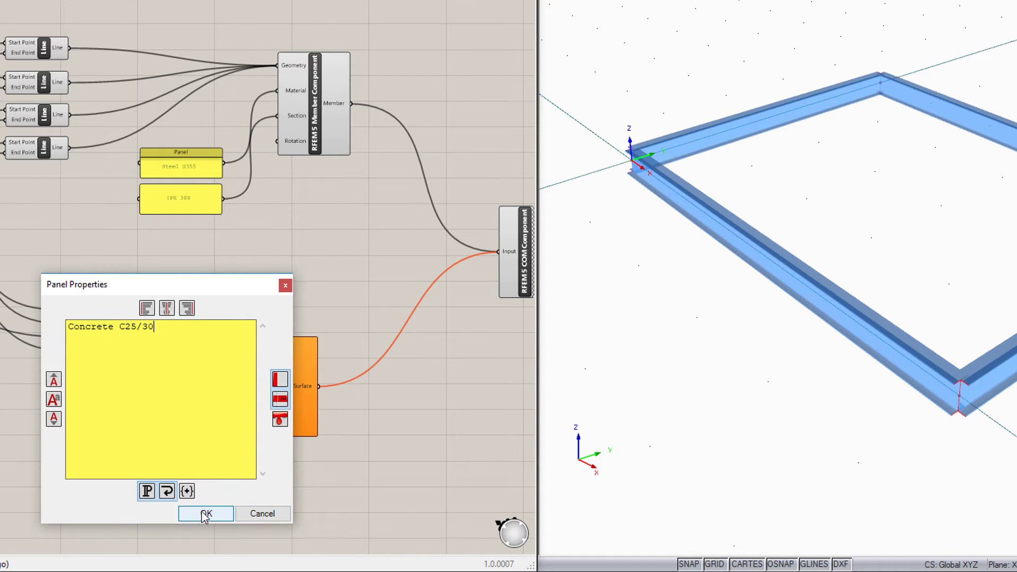
{"action": "left_click", "coordinate": [201, 513]}
{"action": "double_click", "coordinate": [162, 447]}
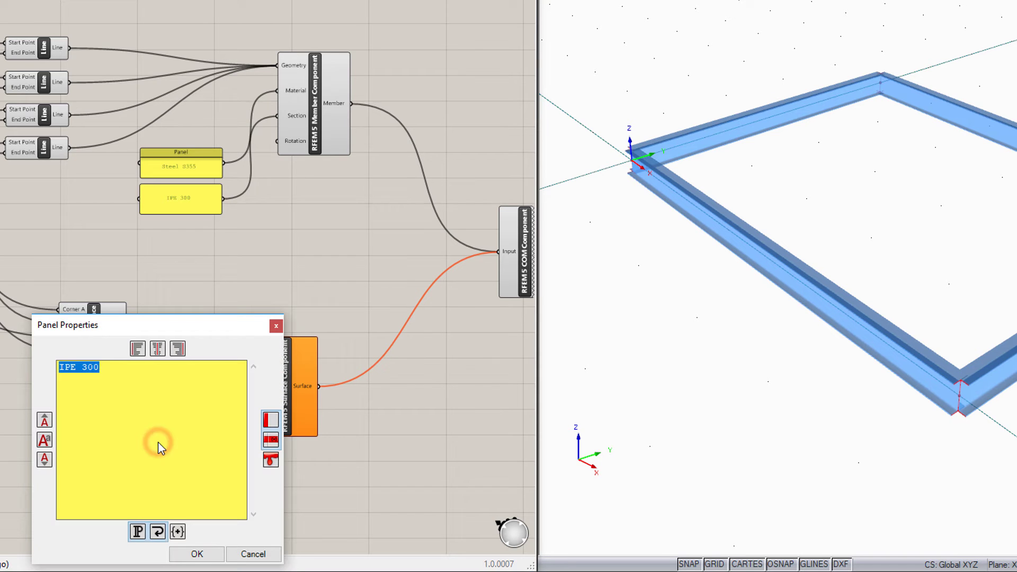
{"action": "type", "text": "Standard"}
{"action": "left_click", "coordinate": [199, 550]}
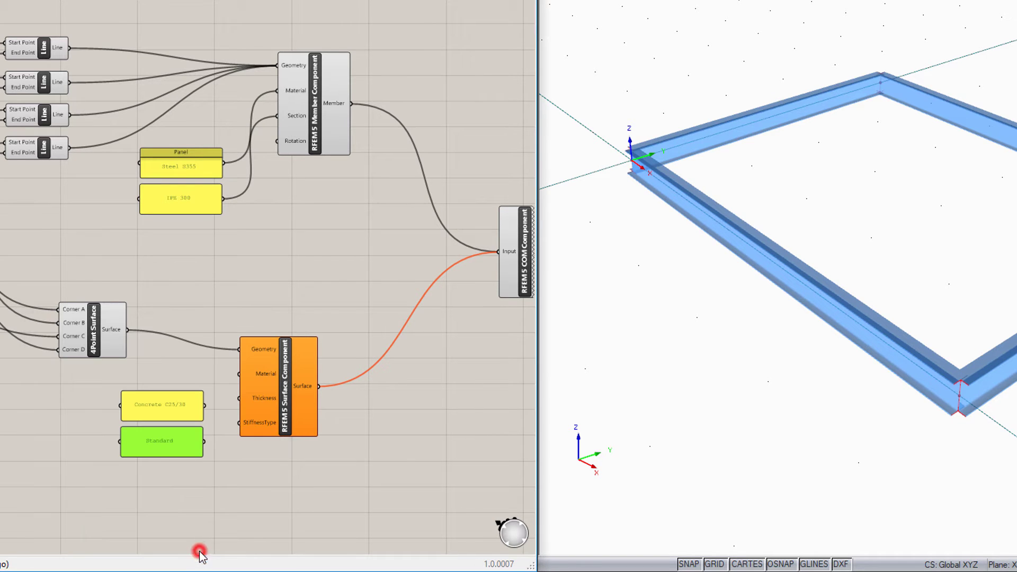
{"action": "left_click_drag", "start_coordinate": [184, 417], "coordinate": [182, 389]}
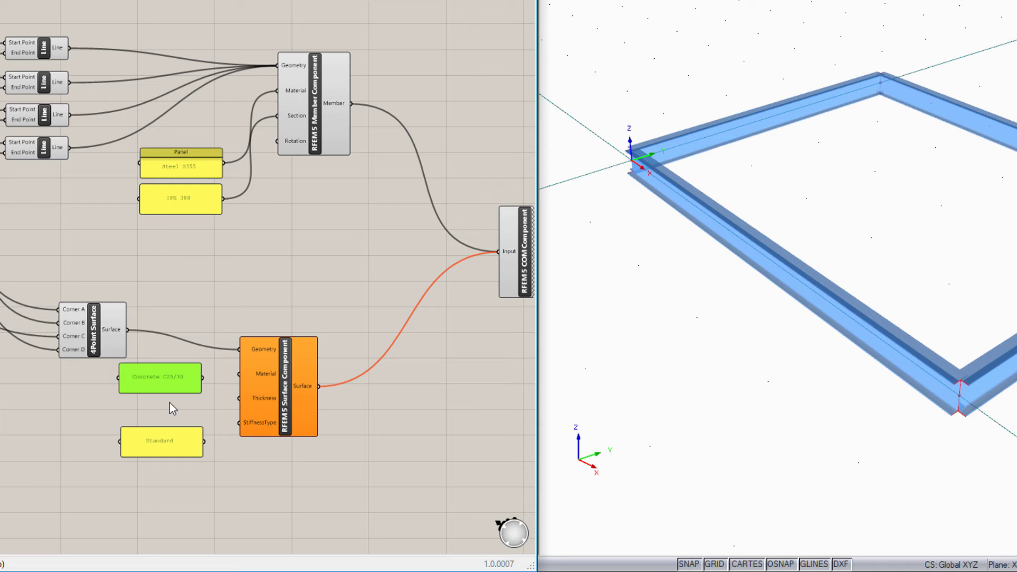
- Create a 0<0.5 number slider with two decimal digits and set it to 0.30
{"action": "double_click", "coordinate": [153, 412]}
{"action": "type", "text": "0<0.5"}
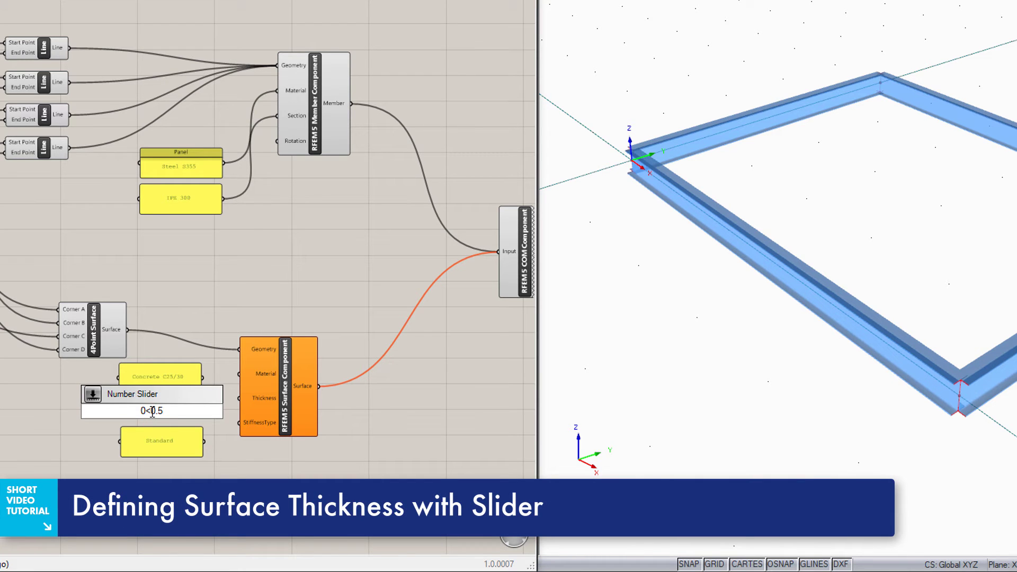
{"action": "key", "text": "Return"}
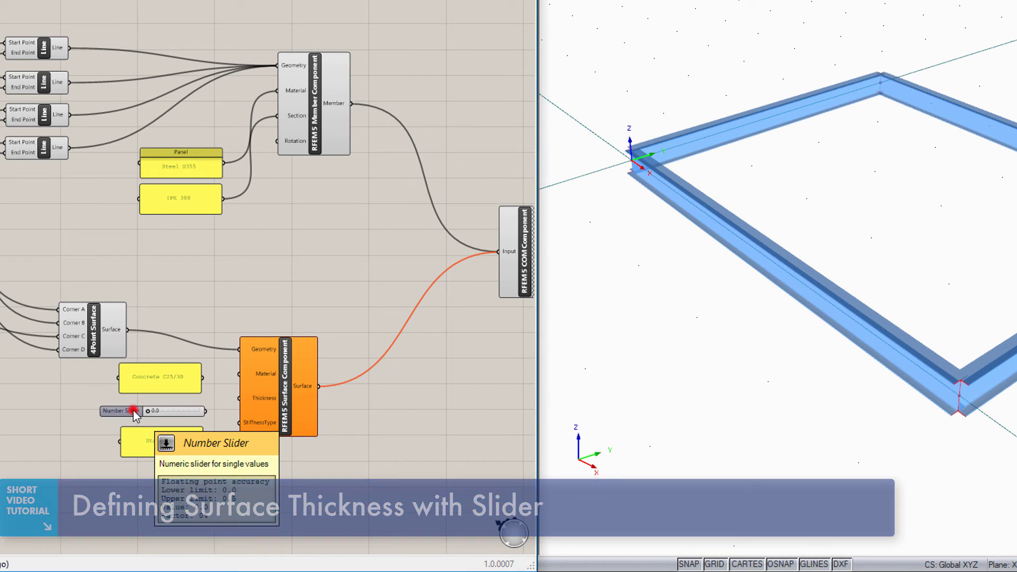
{"action": "double_click", "coordinate": [135, 412]}
{"action": "left_click_drag", "start_coordinate": [133, 392], "coordinate": [147, 392]}
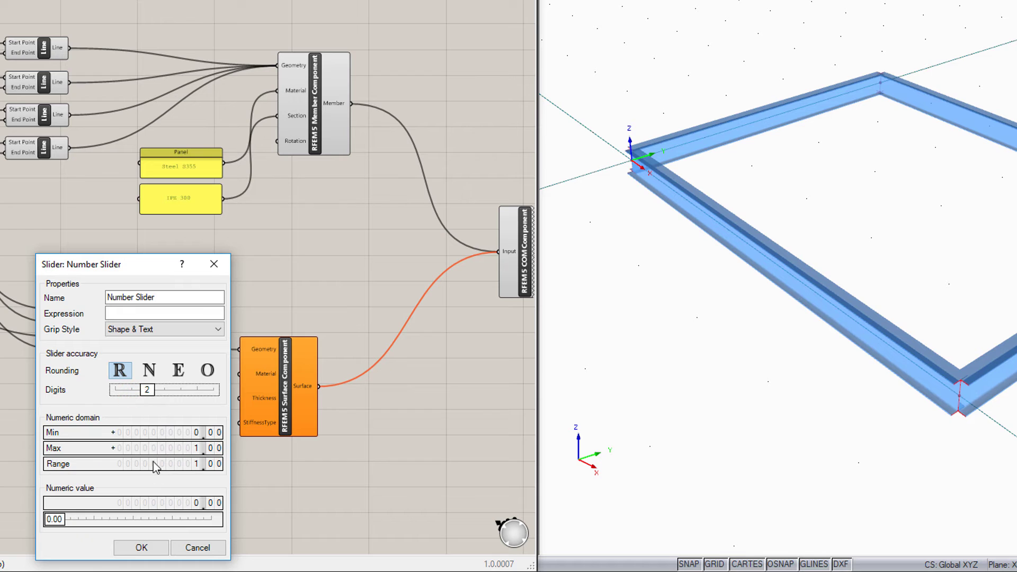
{"action": "left_click", "coordinate": [142, 547]}
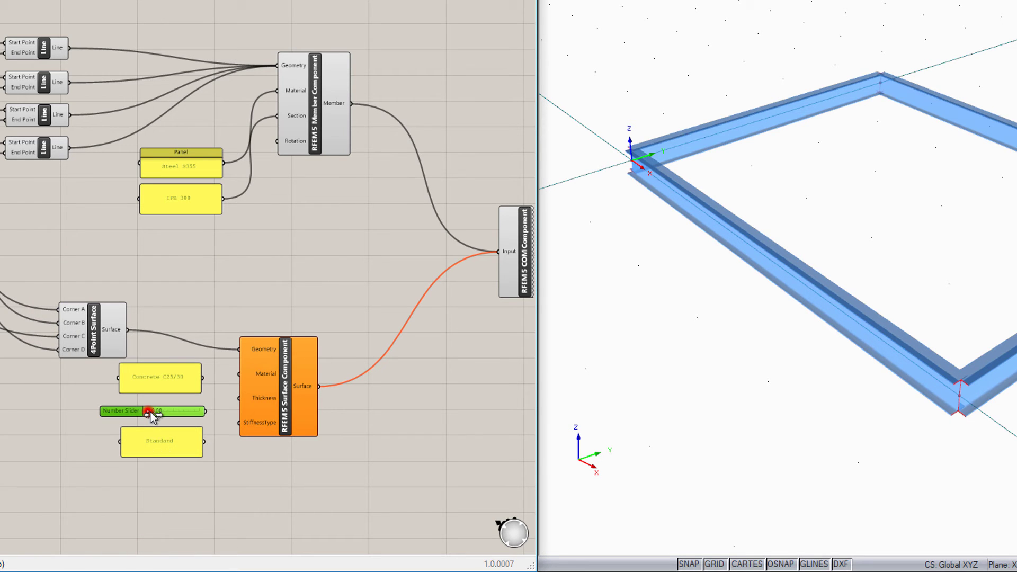
{"action": "left_click_drag", "start_coordinate": [165, 417], "coordinate": [167, 416]}
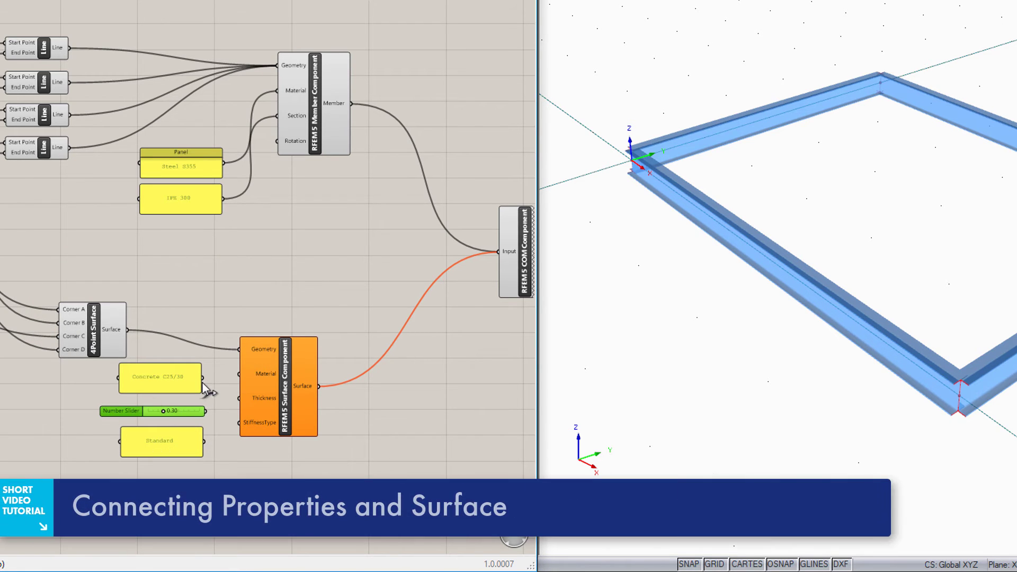
- Wire Concrete C25/30 to Material, the slider to Thickness, and Standard to StiffnessType
{"action": "left_click_drag", "start_coordinate": [203, 377], "coordinate": [240, 397]}
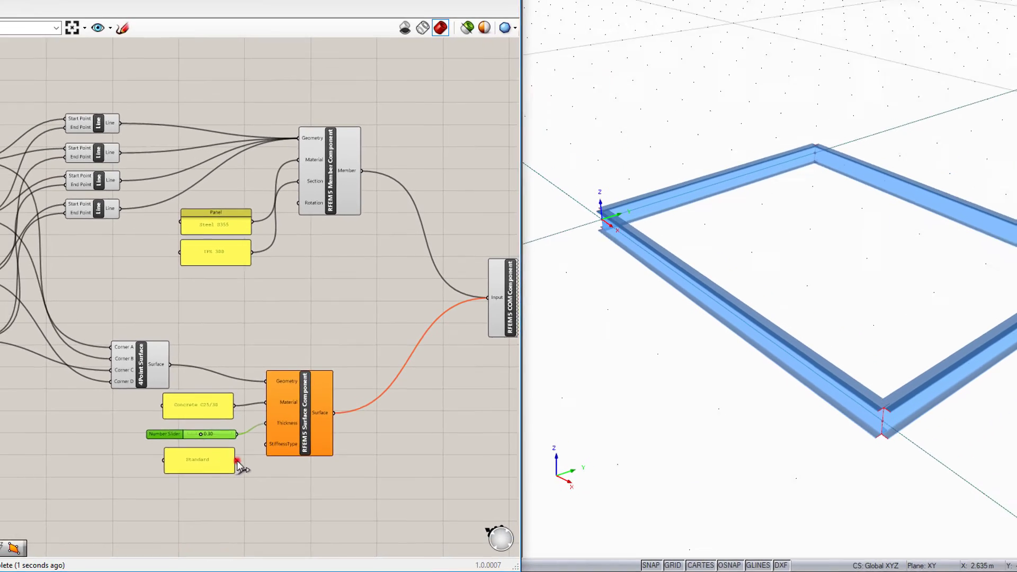
{"action": "left_click_drag", "start_coordinate": [204, 441], "coordinate": [233, 426]}
{"action": "left_click_drag", "start_coordinate": [276, 459], "coordinate": [278, 460]}
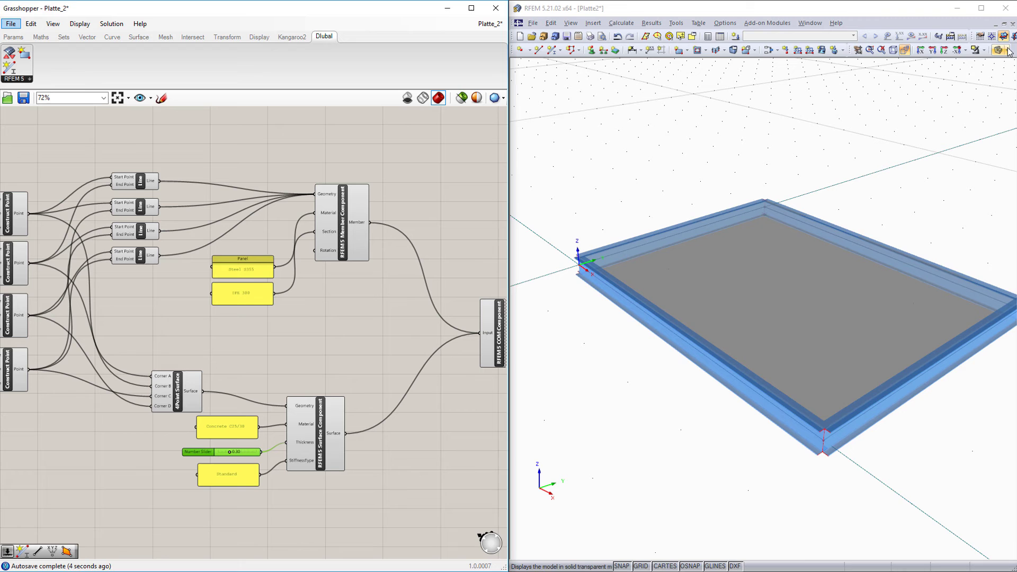
- Render the RFEM model solid, then nudge the plate thickness slider up and back to 0.30
{"action": "left_click", "coordinate": [1009, 51]}
{"action": "left_click", "coordinate": [976, 71]}
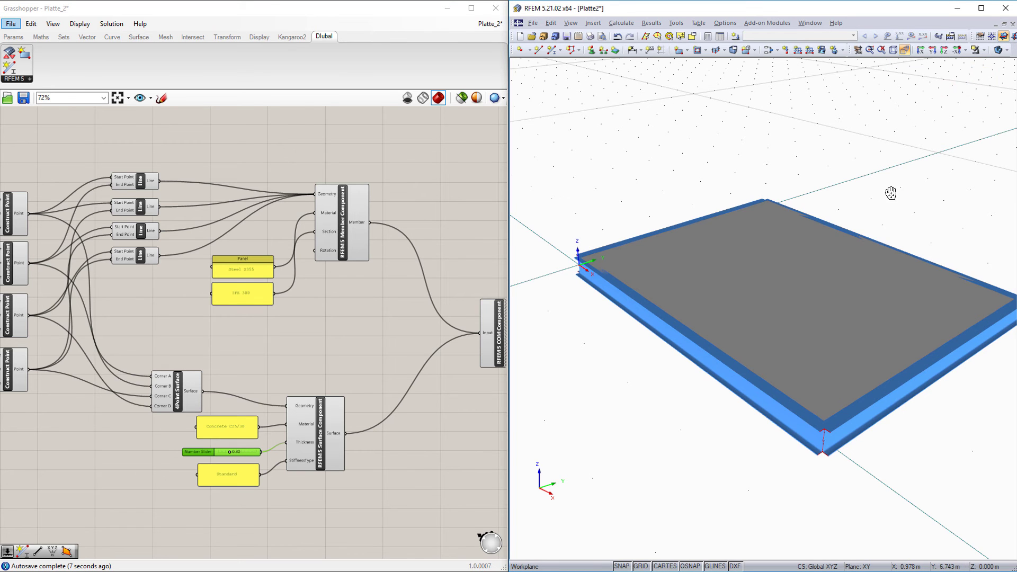
{"action": "middle_click_drag", "start_coordinate": [891, 193], "coordinate": [749, 147], "text": "ctrl"}
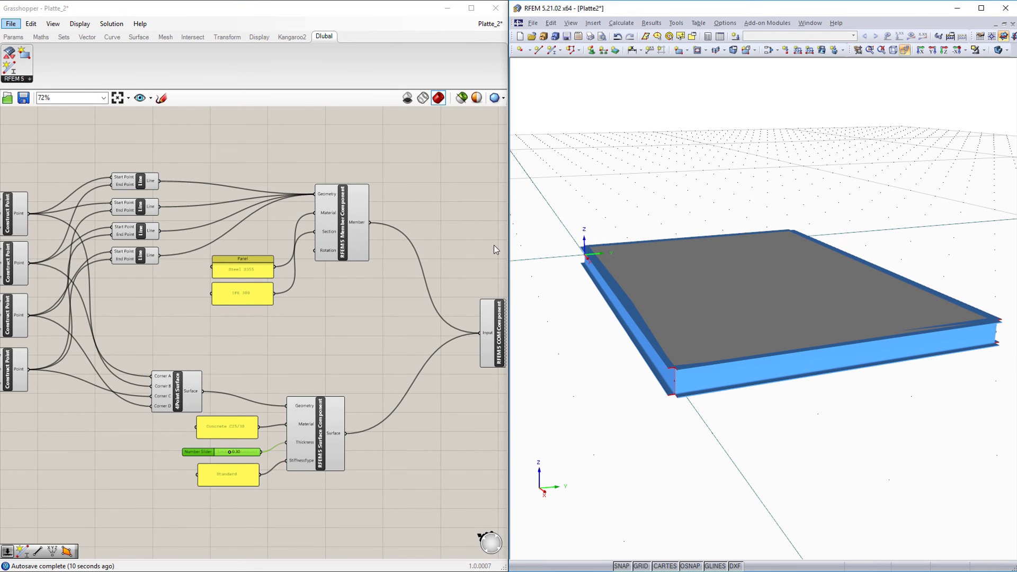
{"action": "left_click_drag", "start_coordinate": [229, 451], "coordinate": [236, 452]}
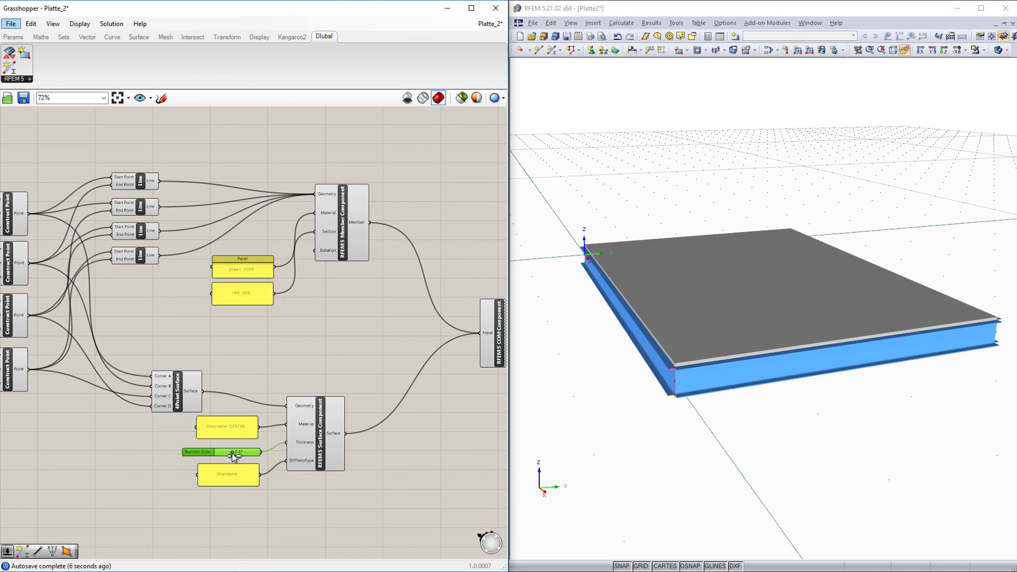
{"action": "left_click_drag", "start_coordinate": [231, 453], "coordinate": [226, 454]}
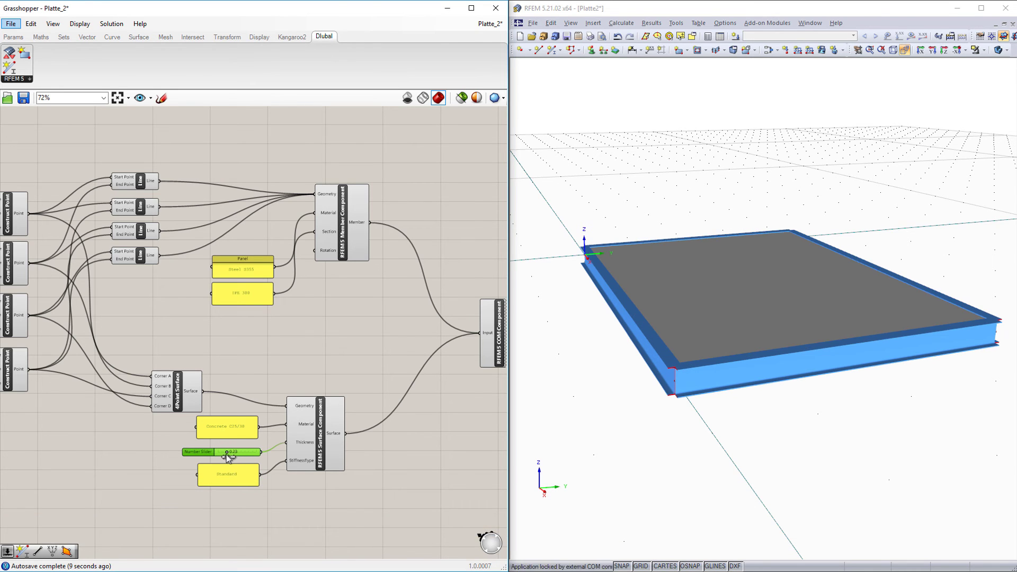
- Change the section panel from IPE 300 to IPE 200, then bring the number sliders into view
{"action": "scroll", "coordinate": [244, 292], "scroll_direction": "up", "scroll_amount": 4}
{"action": "double_click", "coordinate": [244, 293]}
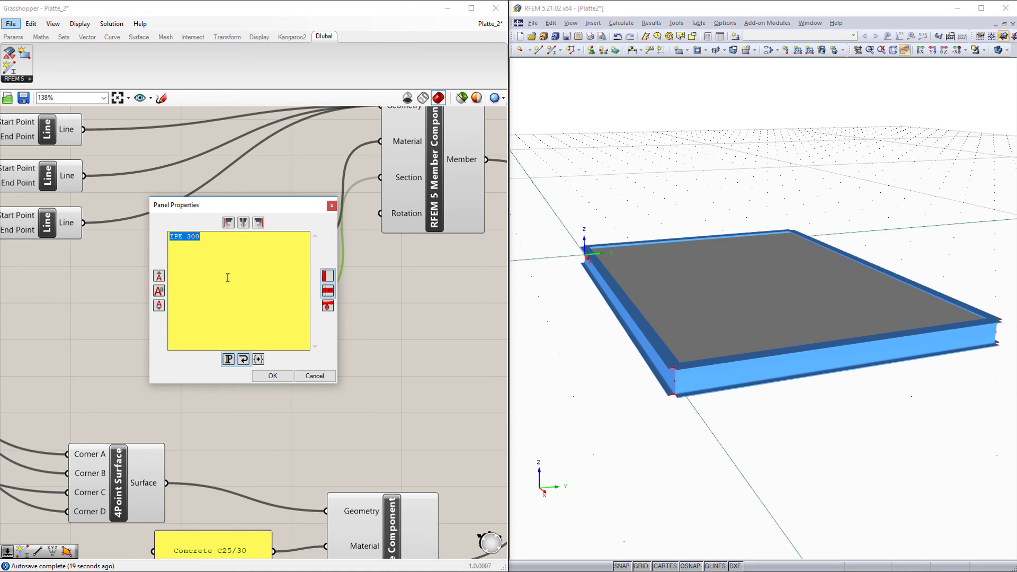
{"action": "left_click", "coordinate": [194, 236]}
{"action": "left_click", "coordinate": [278, 374]}
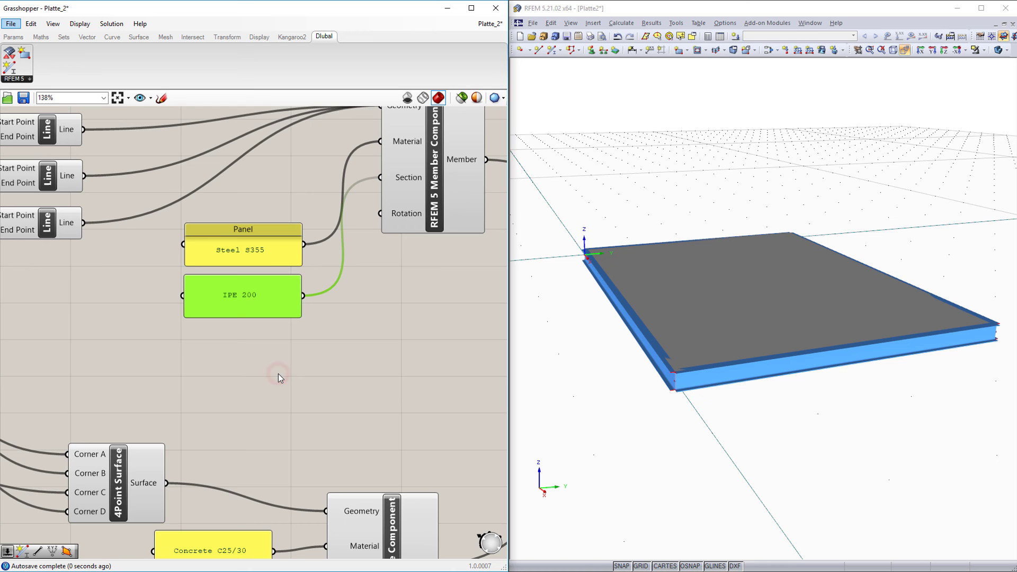
{"action": "scroll", "coordinate": [277, 374], "scroll_direction": "down", "scroll_amount": 4}
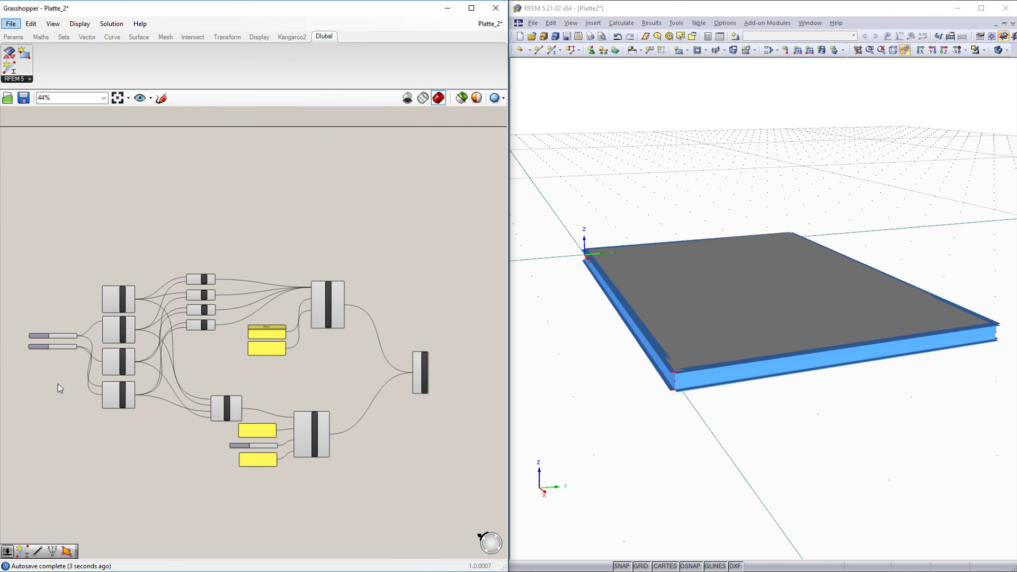
{"action": "right_click_drag", "start_coordinate": [59, 383], "coordinate": [165, 388]}
{"action": "scroll", "coordinate": [160, 361], "scroll_direction": "up", "scroll_amount": 3}
{"action": "scroll", "coordinate": [160, 362], "scroll_direction": "up", "scroll_amount": 1}
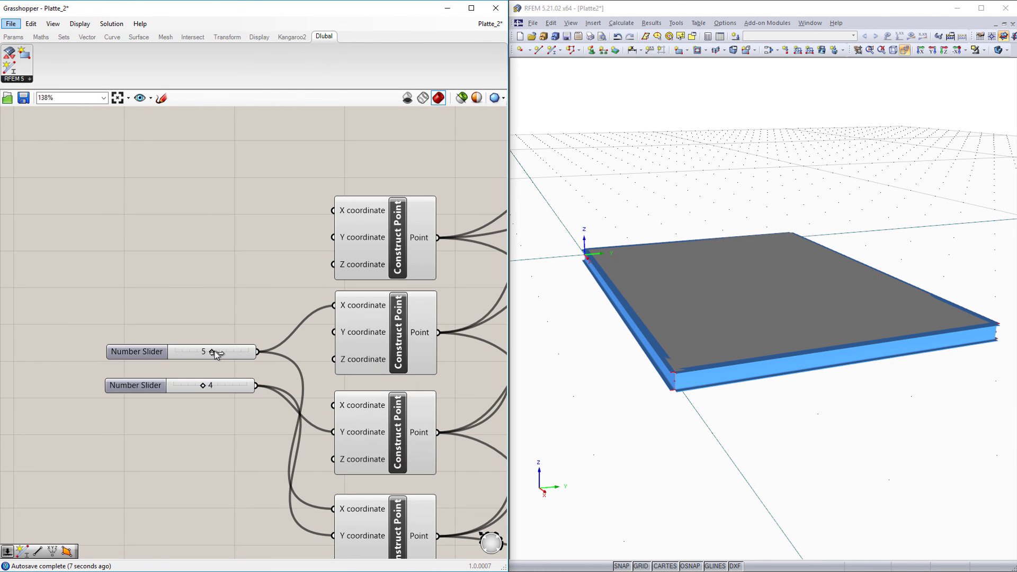